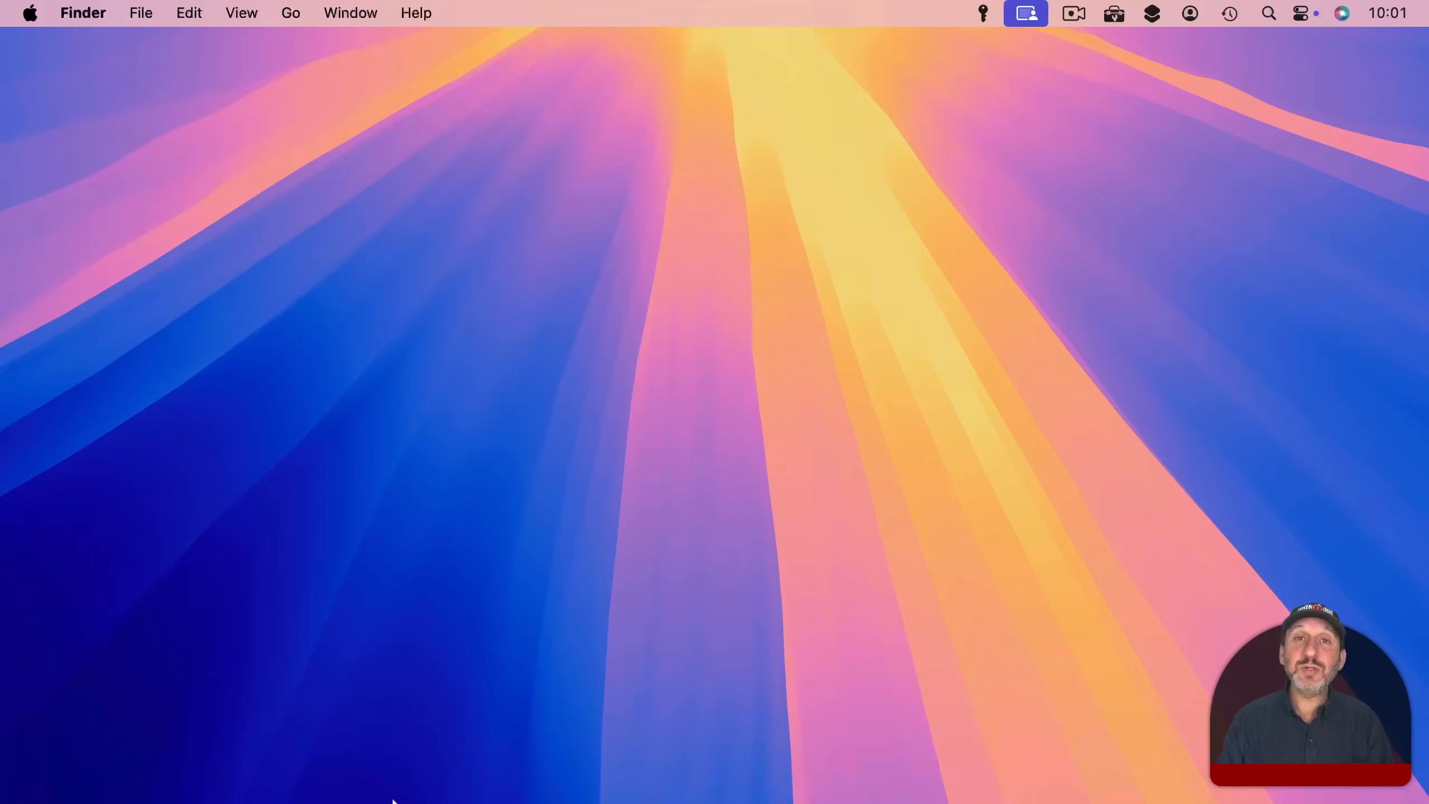
Step: Open the Shortcuts app and create a new empty shortcut
click(121, 771)
text(sho)
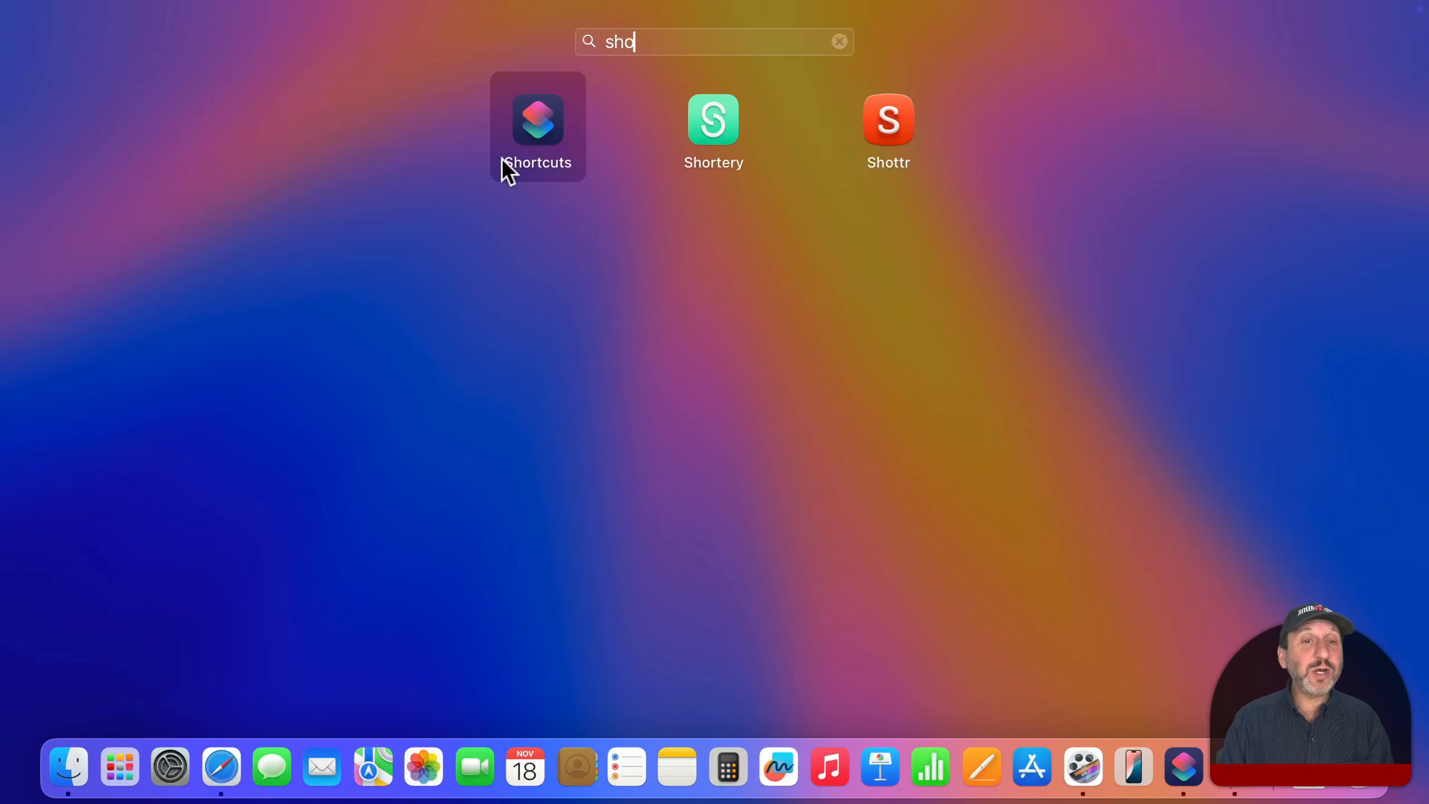
click(523, 119)
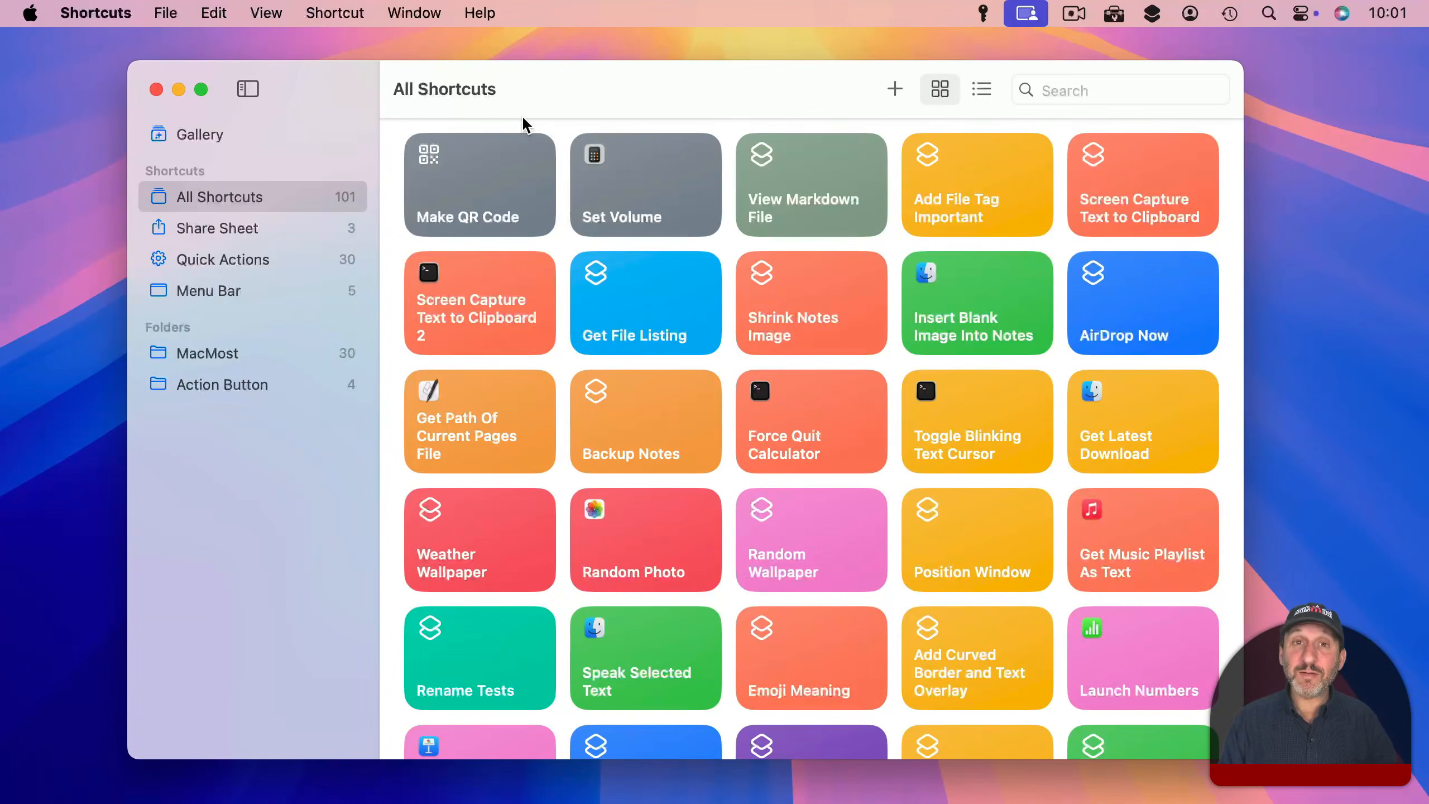
click(895, 88)
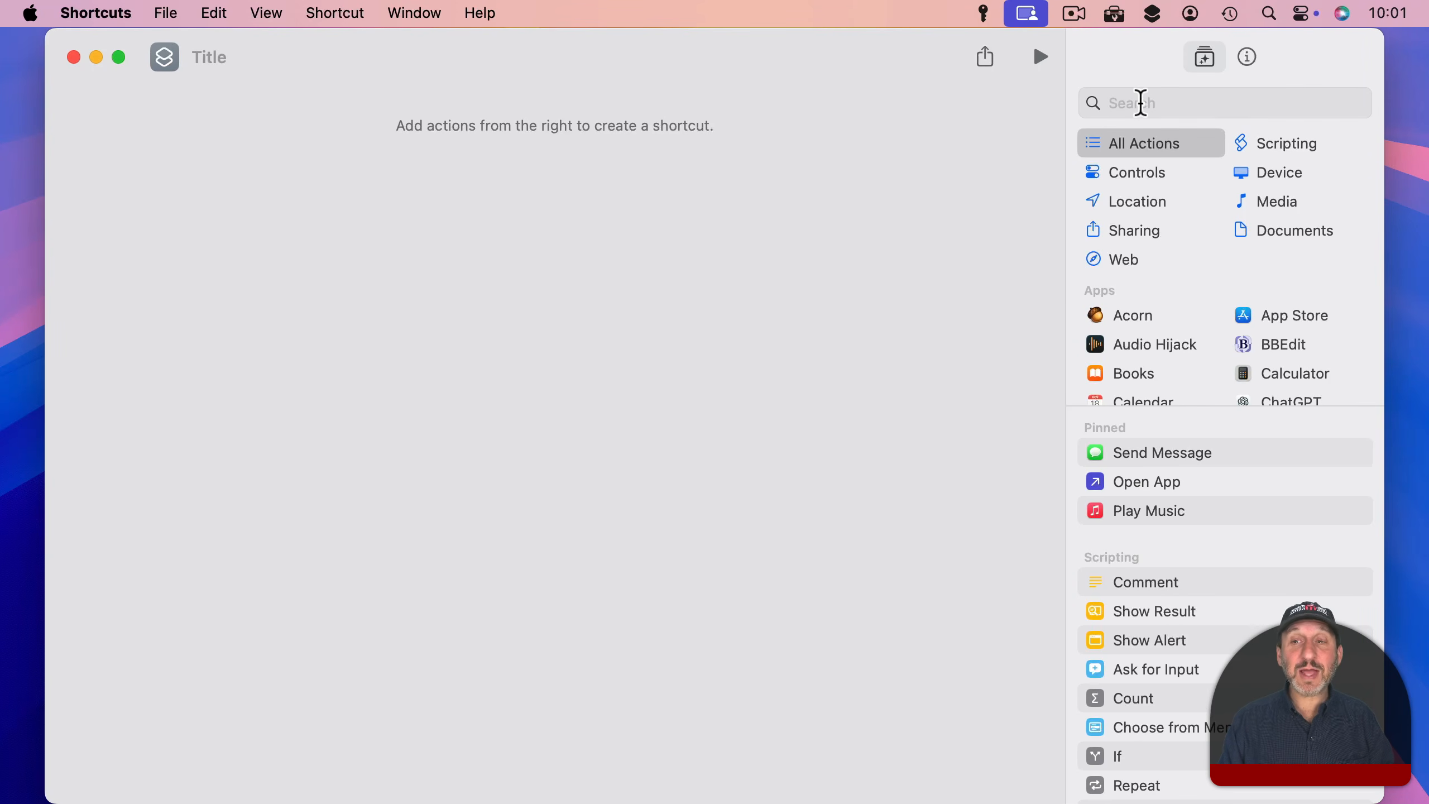
Step: Examine which actions the library offers for System Settings
scroll(1150, 376, down, 10)
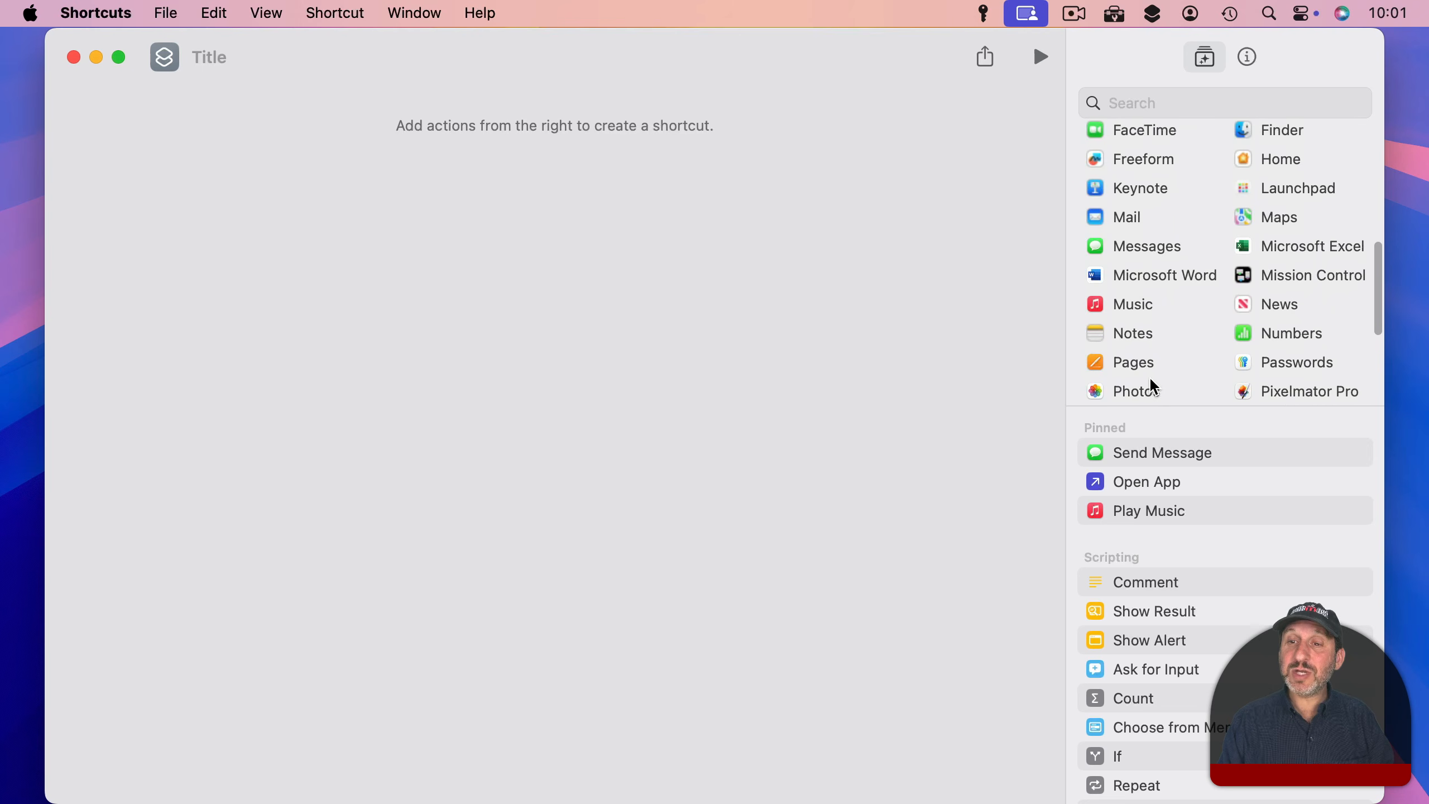
scroll(1150, 377, down, 6)
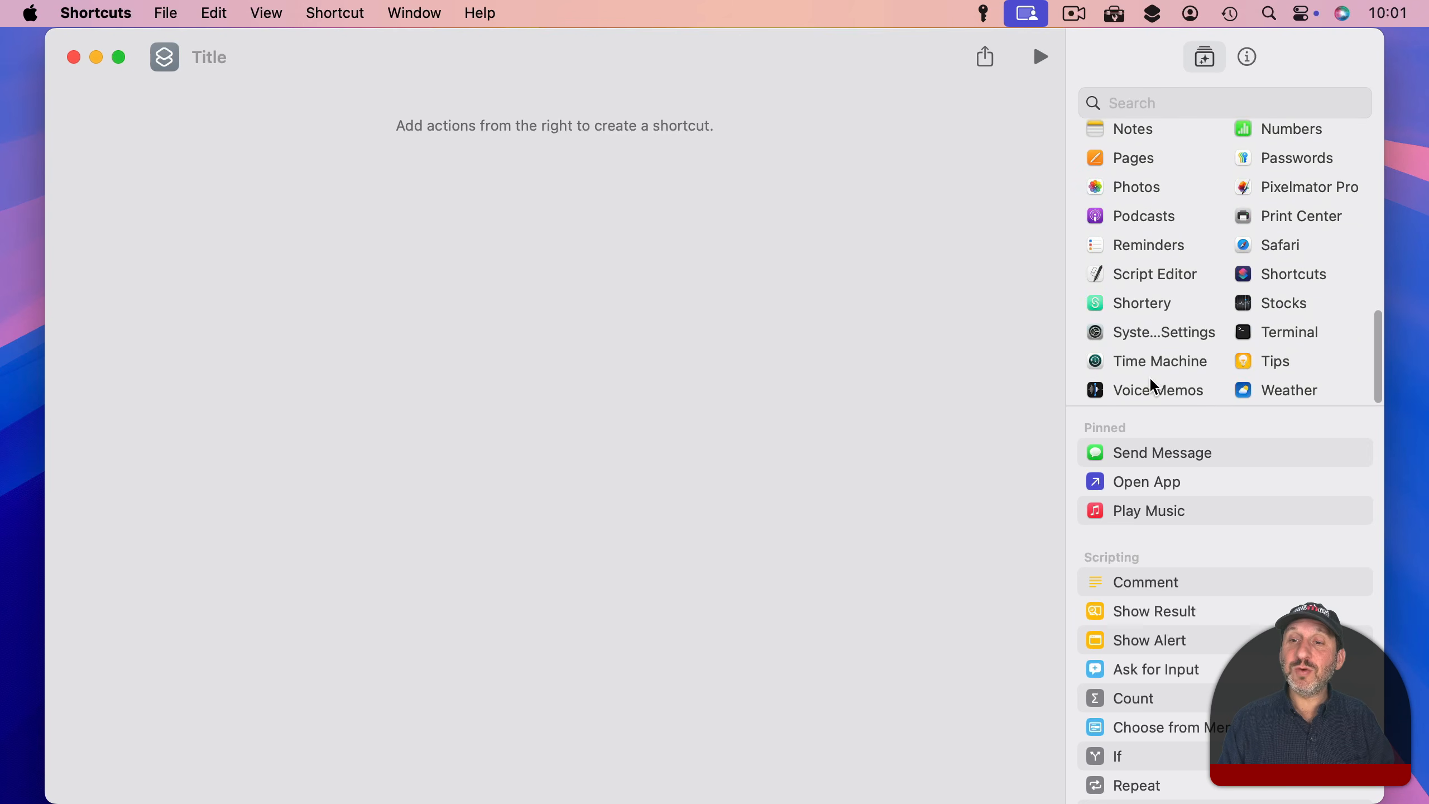
click(1122, 336)
scroll(1123, 471, down, 5)
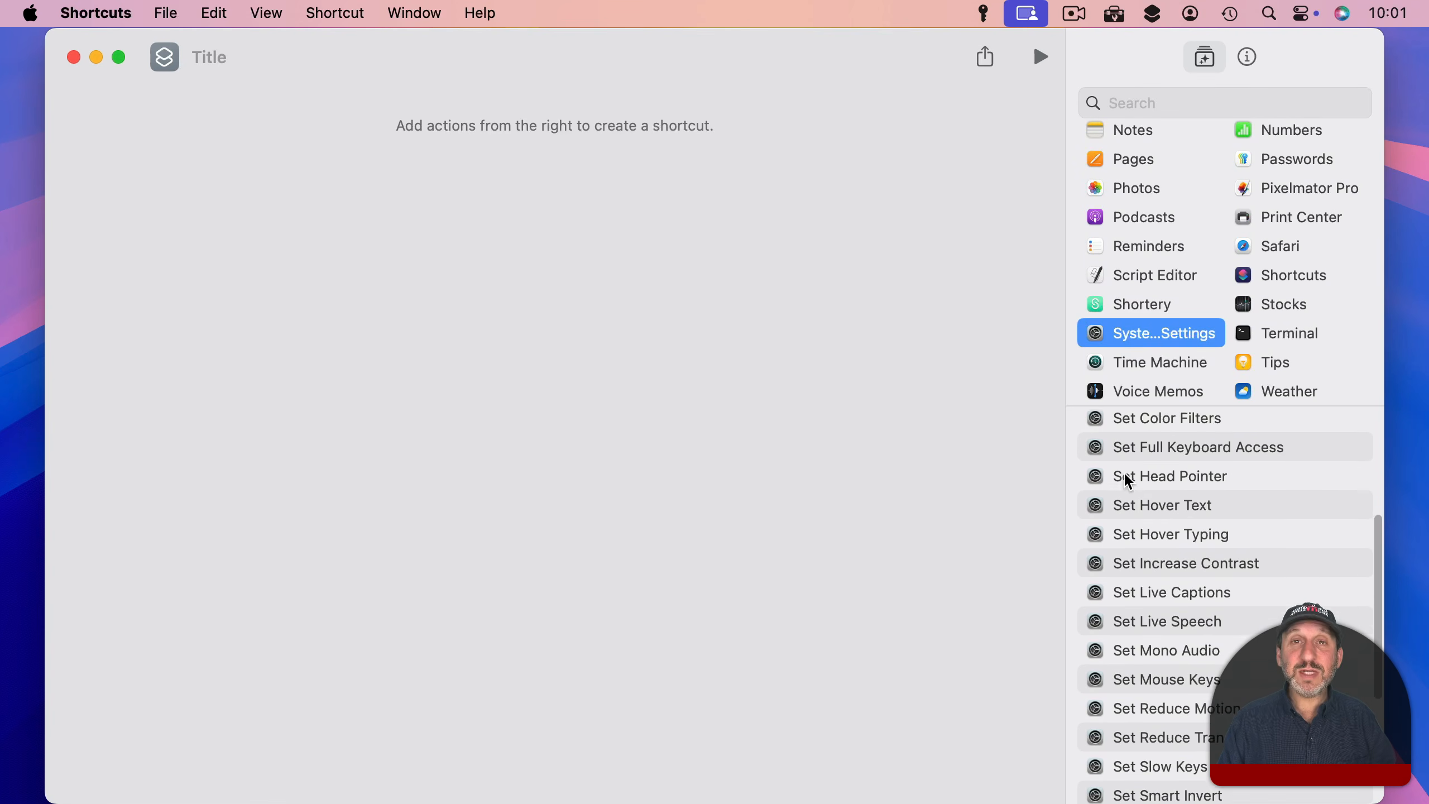
scroll(1126, 477, down, 3)
scroll(1125, 476, up, 10)
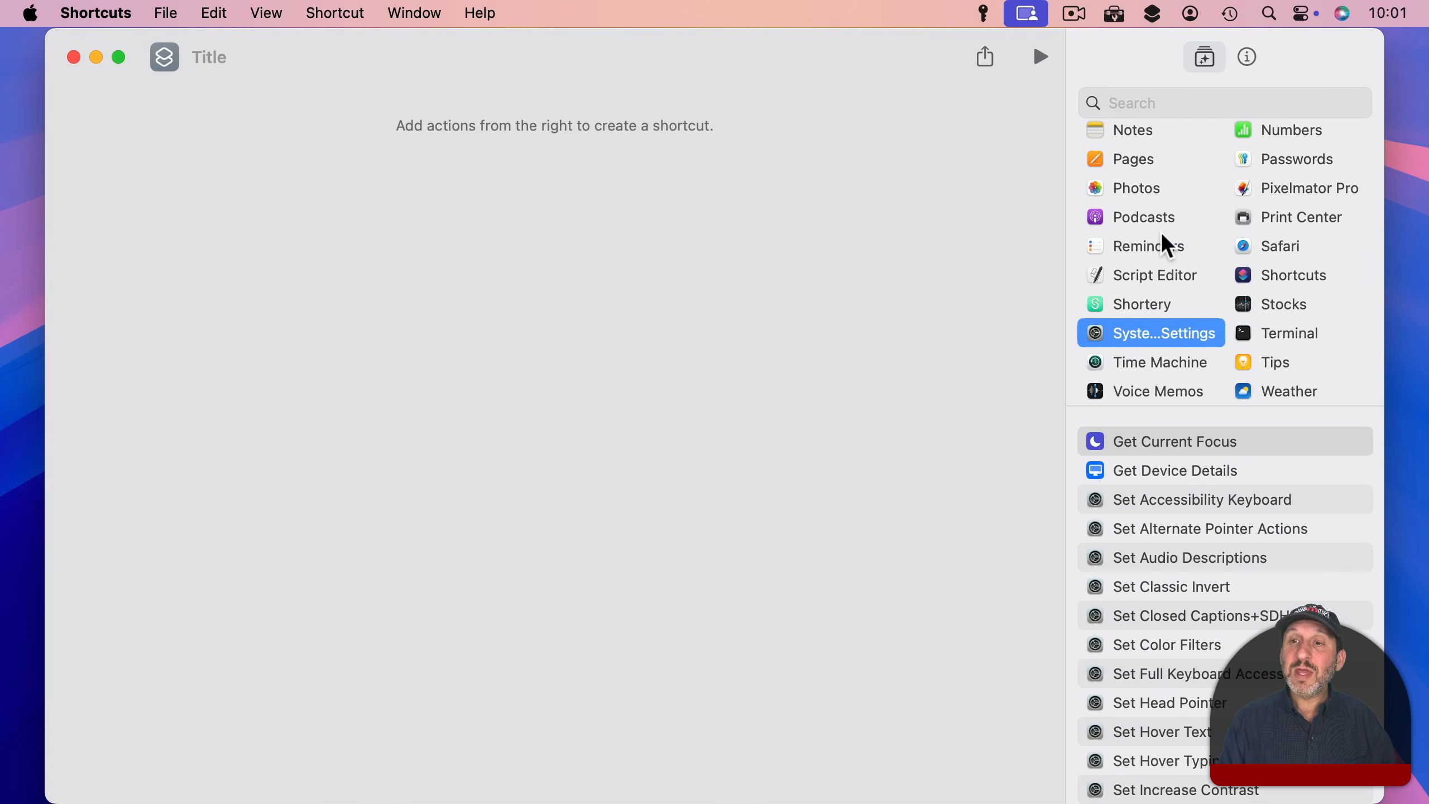
scroll(1161, 231, up, 5)
Step: Search the action library for "open app" and clear the search
click(1140, 100)
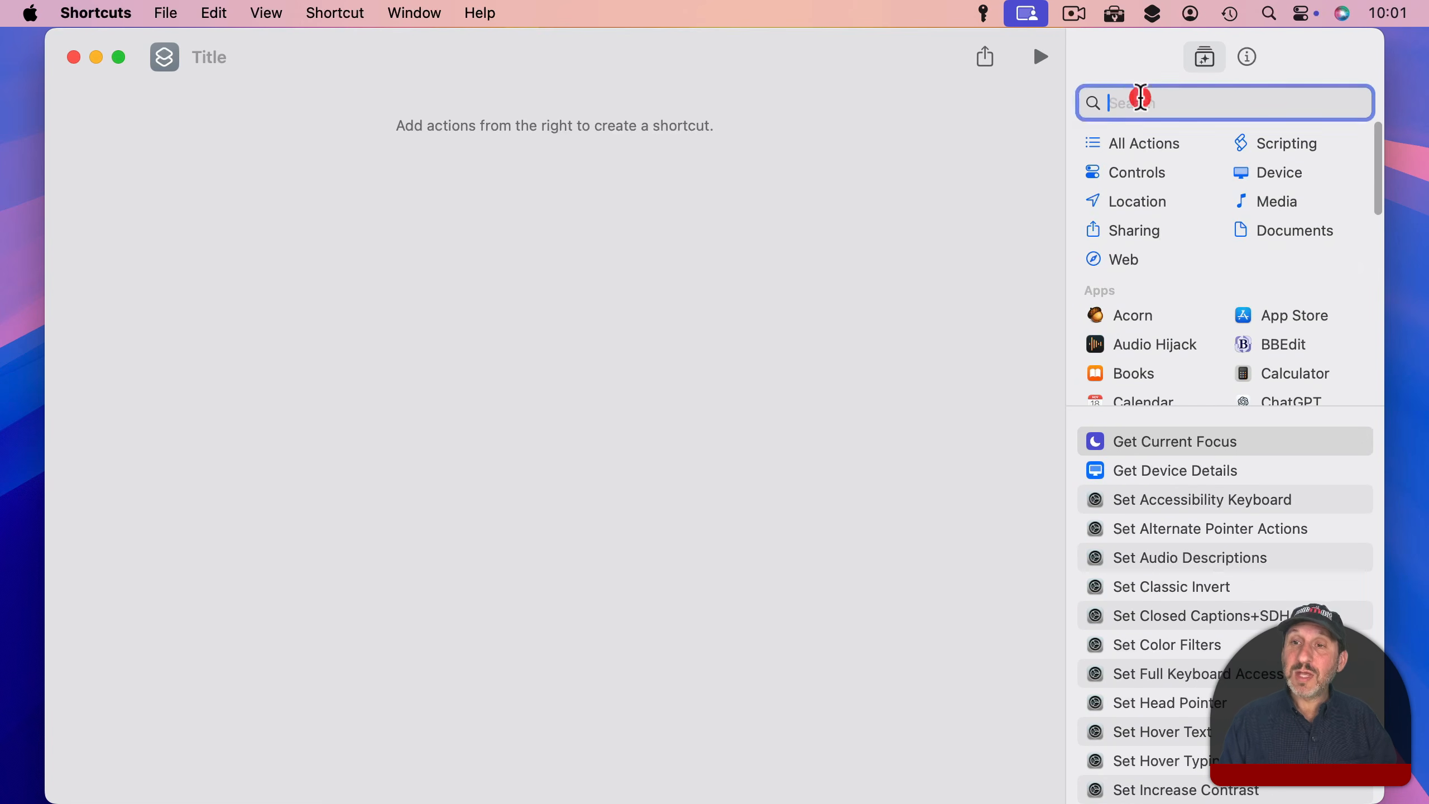
text(open app)
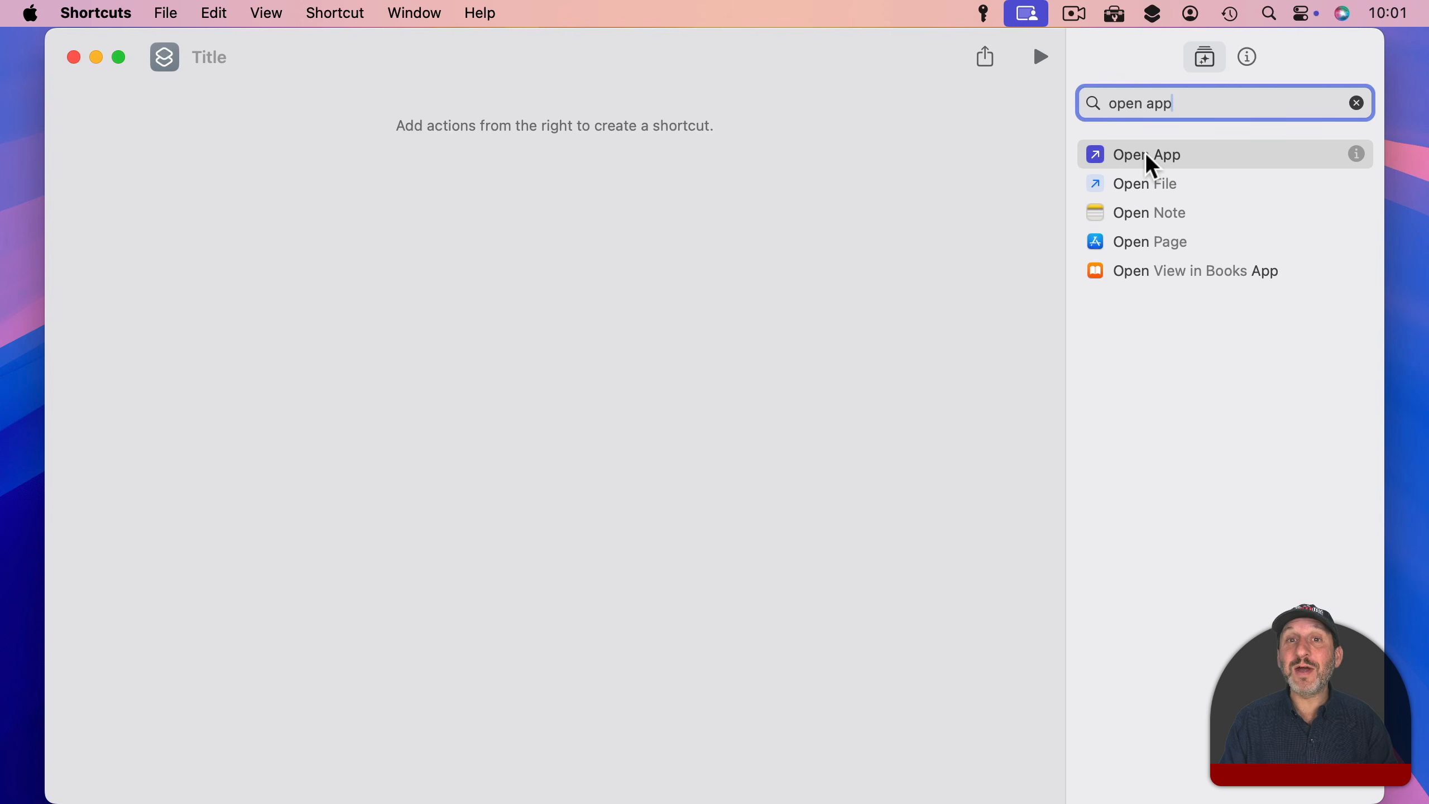
drag(1192, 108, 1075, 102)
key(BackSpace)
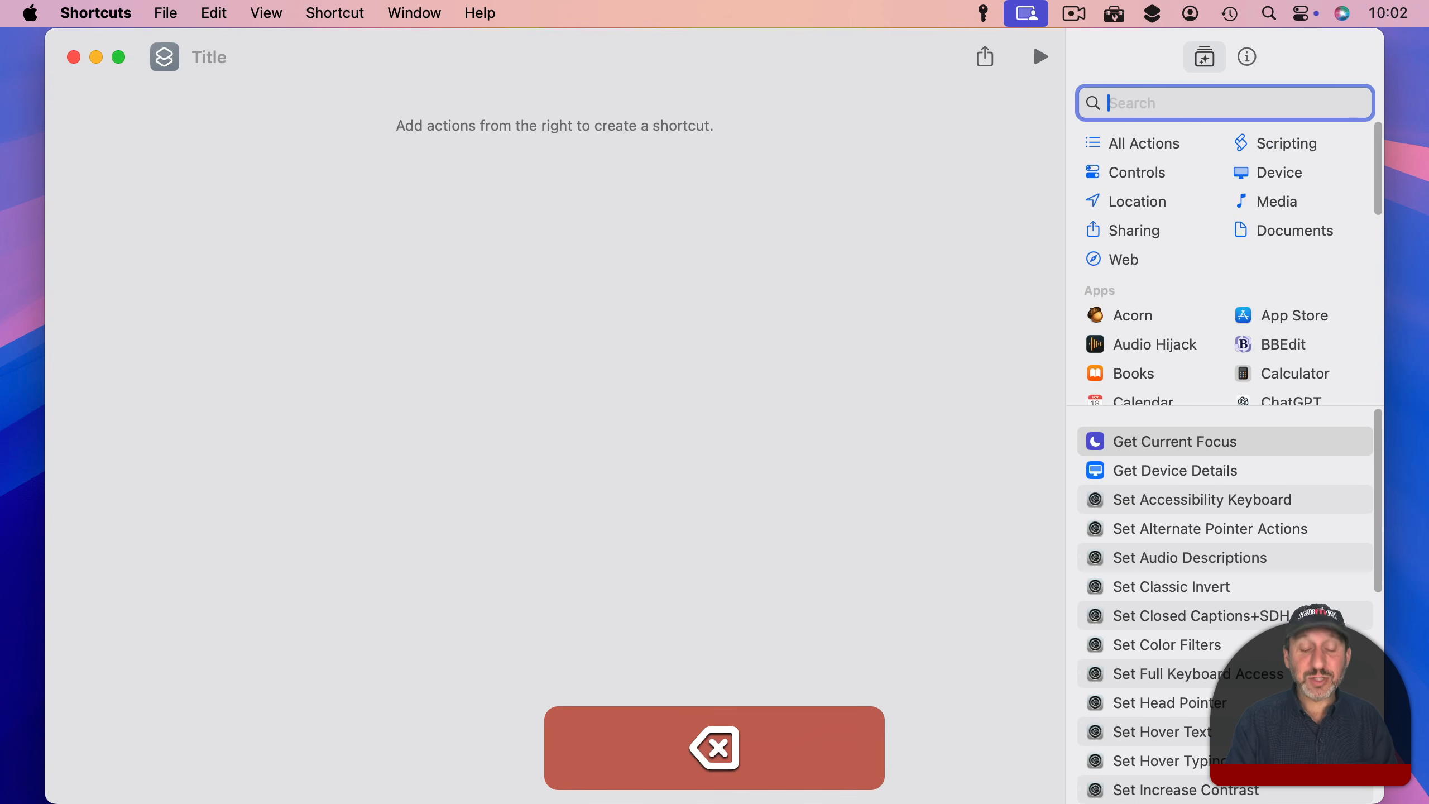
Step: Find the Open URLs action in the library and add it to the shortcut
text(open urls)
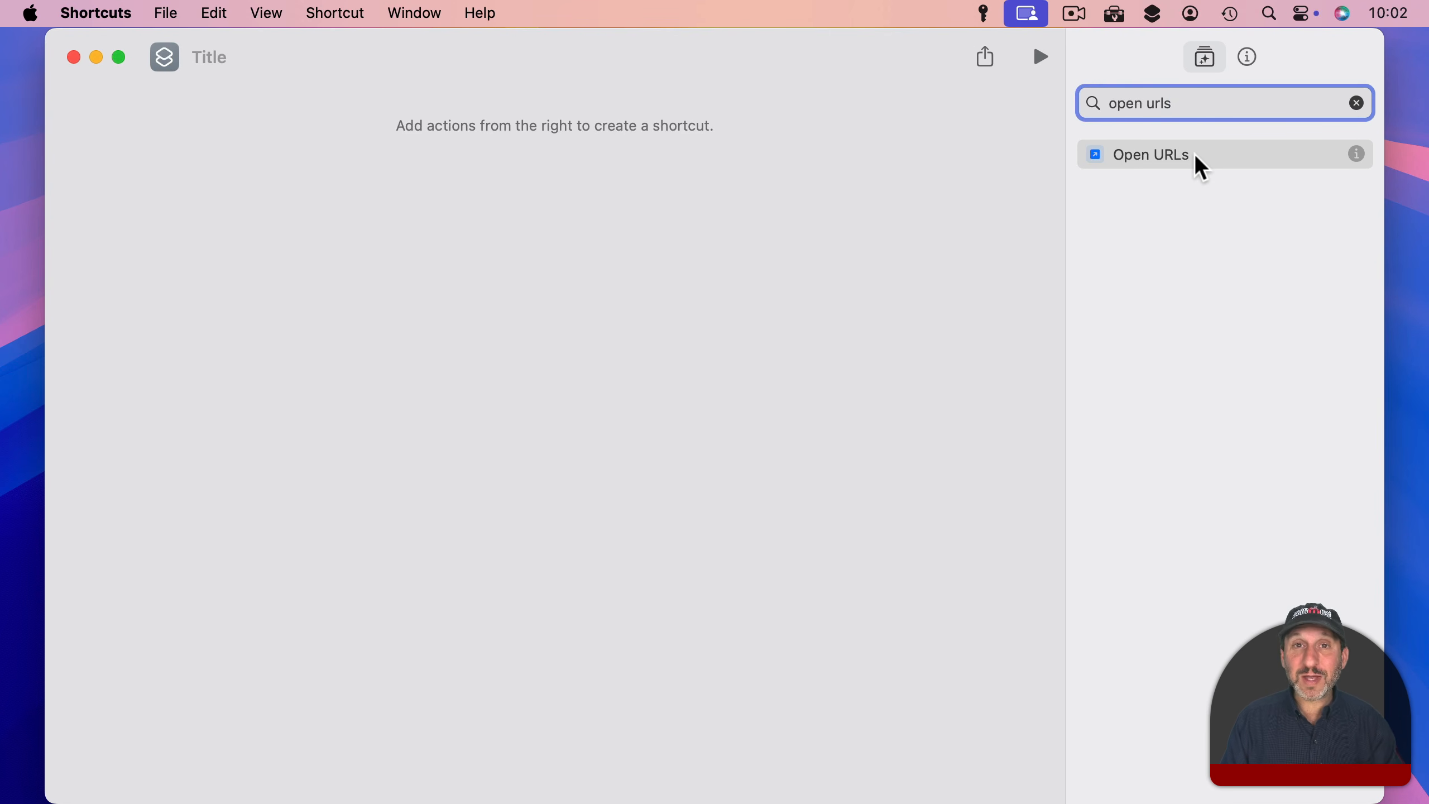
double_click(1177, 156)
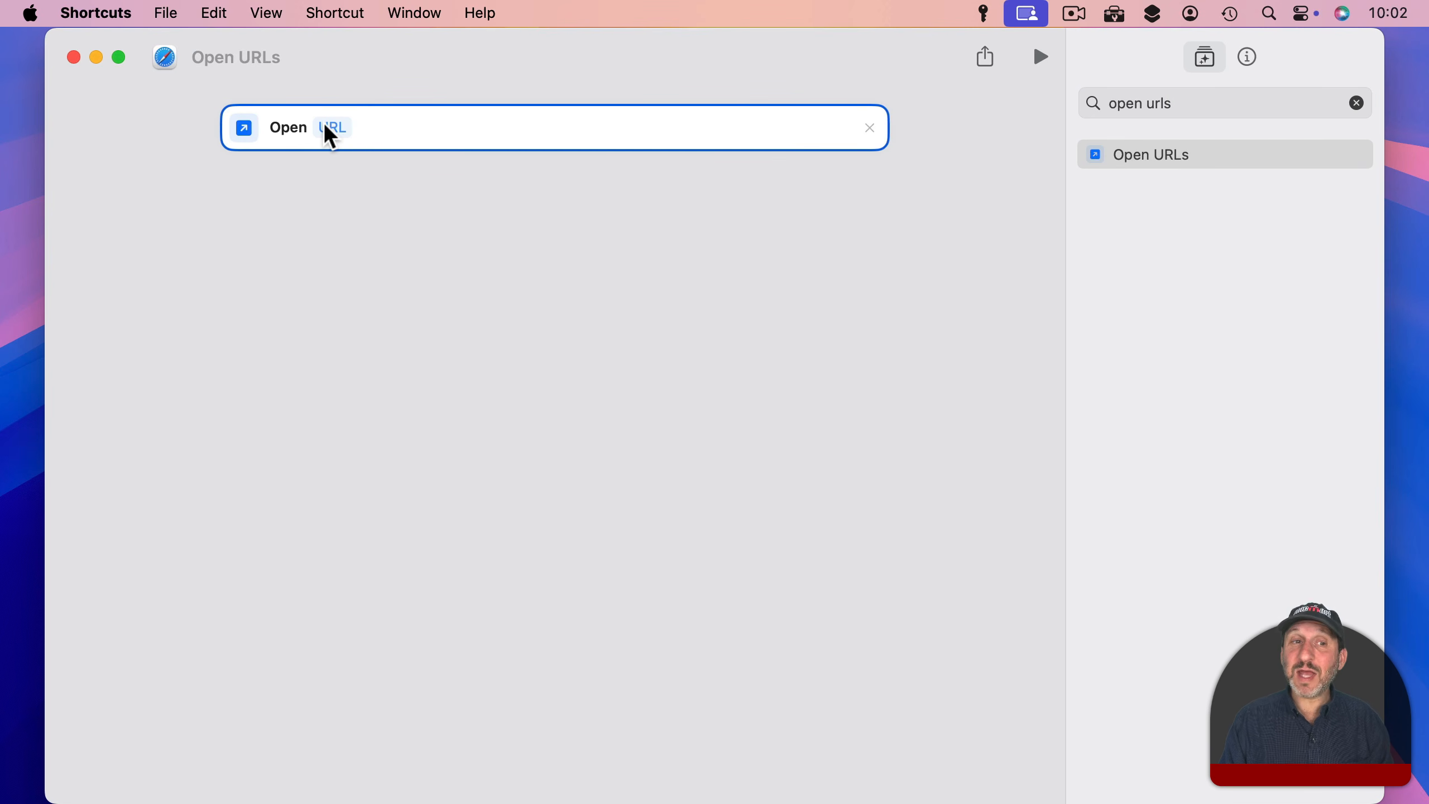
Step: Set the Open URLs address to x-apple.systempreferences: and test the shortcut, closing System Settings when done
click(326, 129)
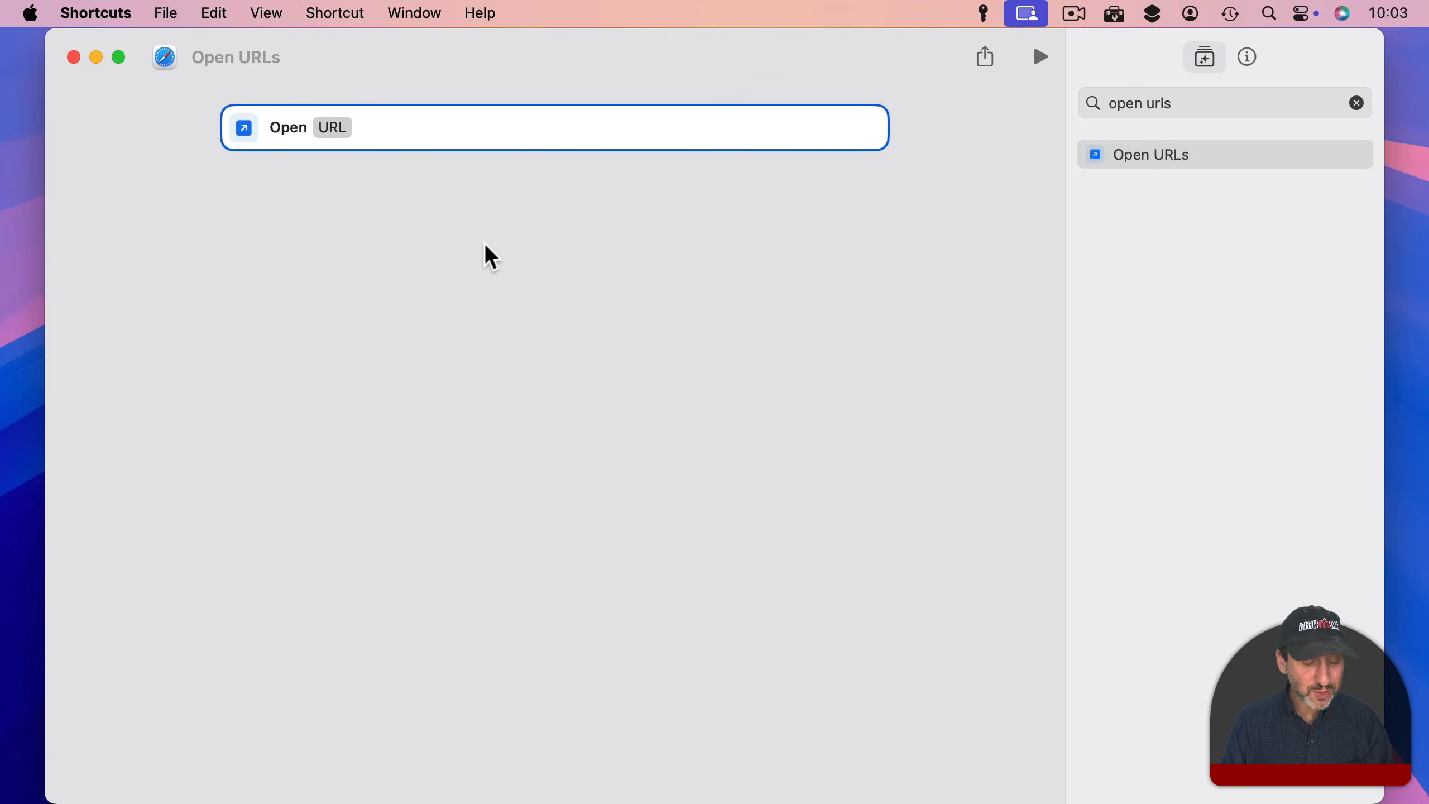
text(x-apple.systempreferences:)
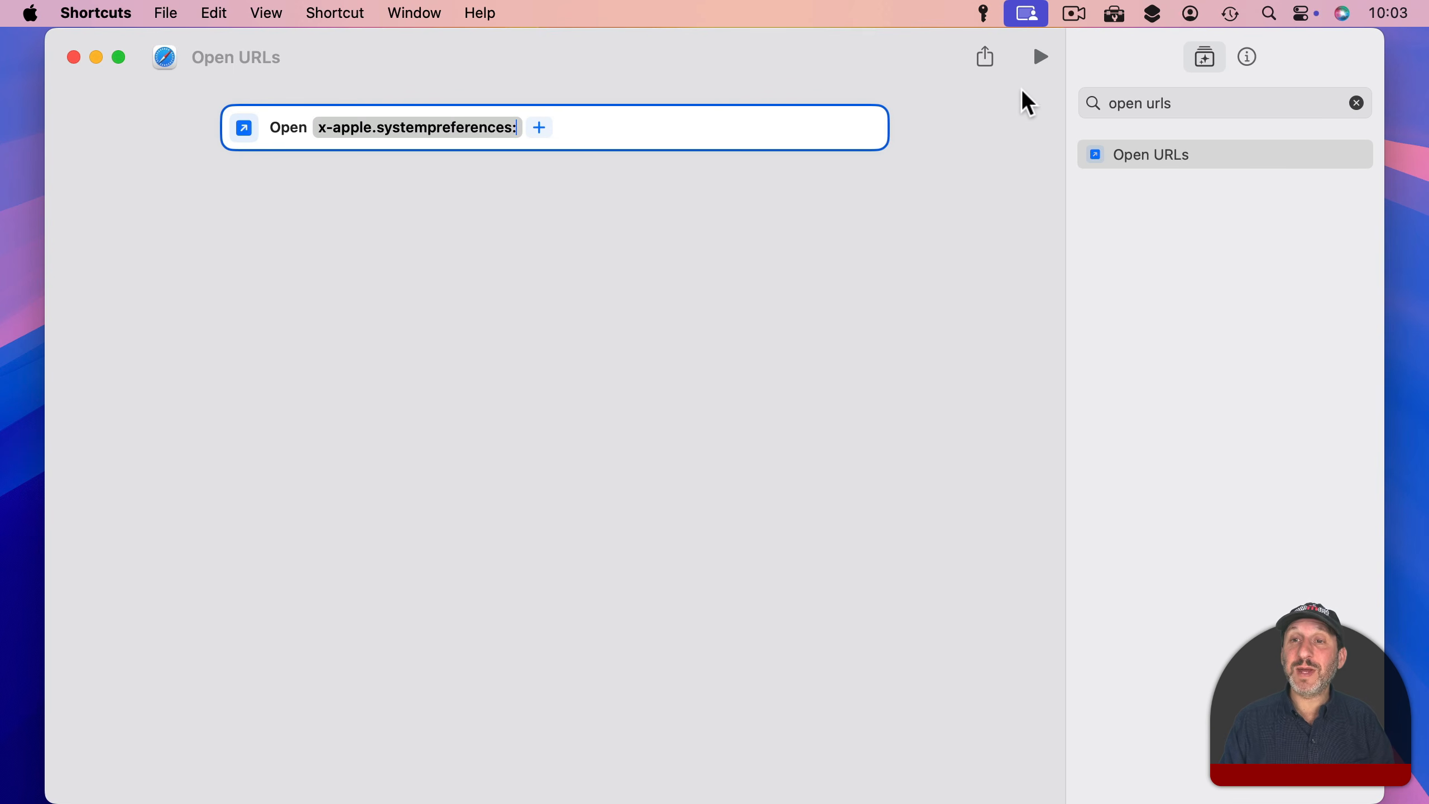
click(1042, 58)
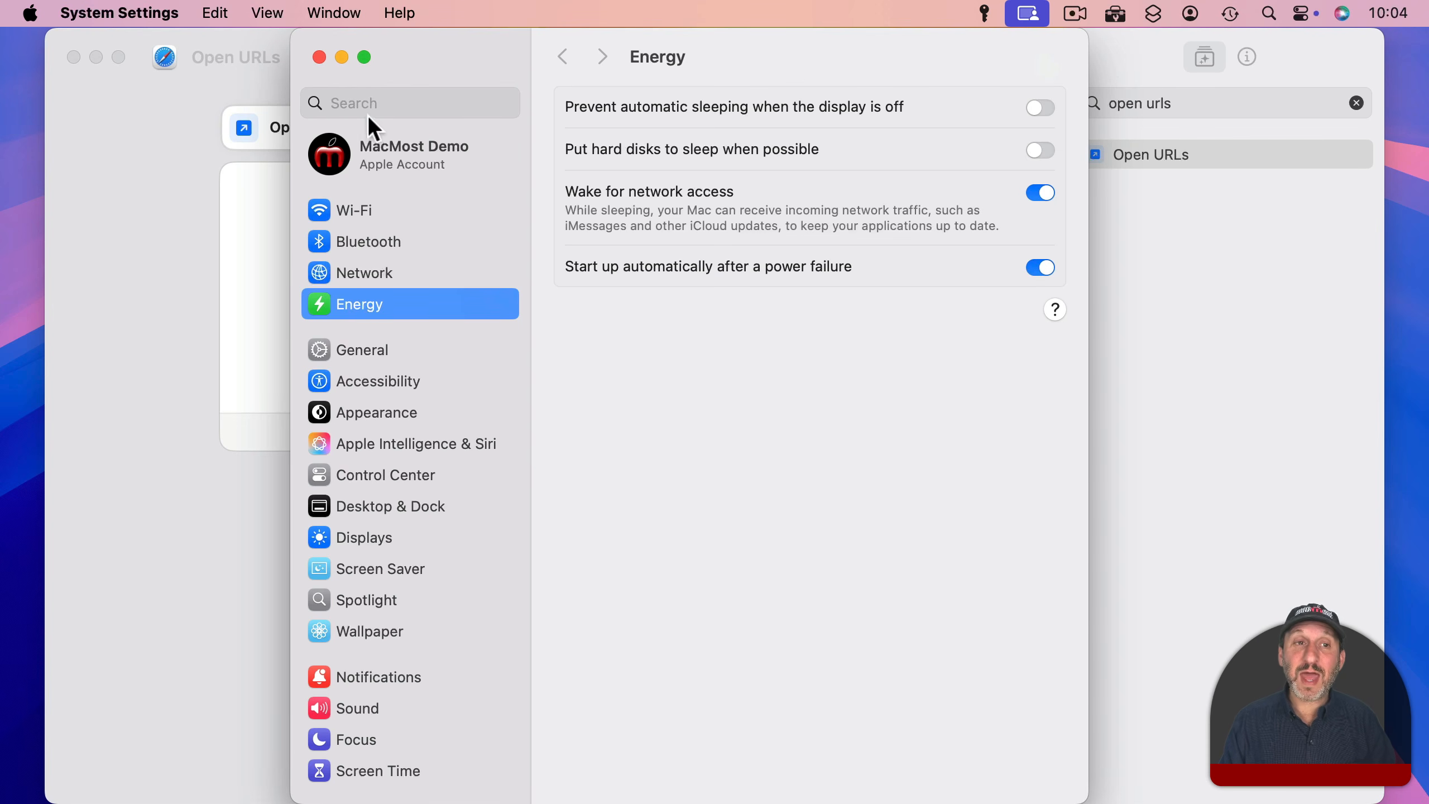
click(319, 57)
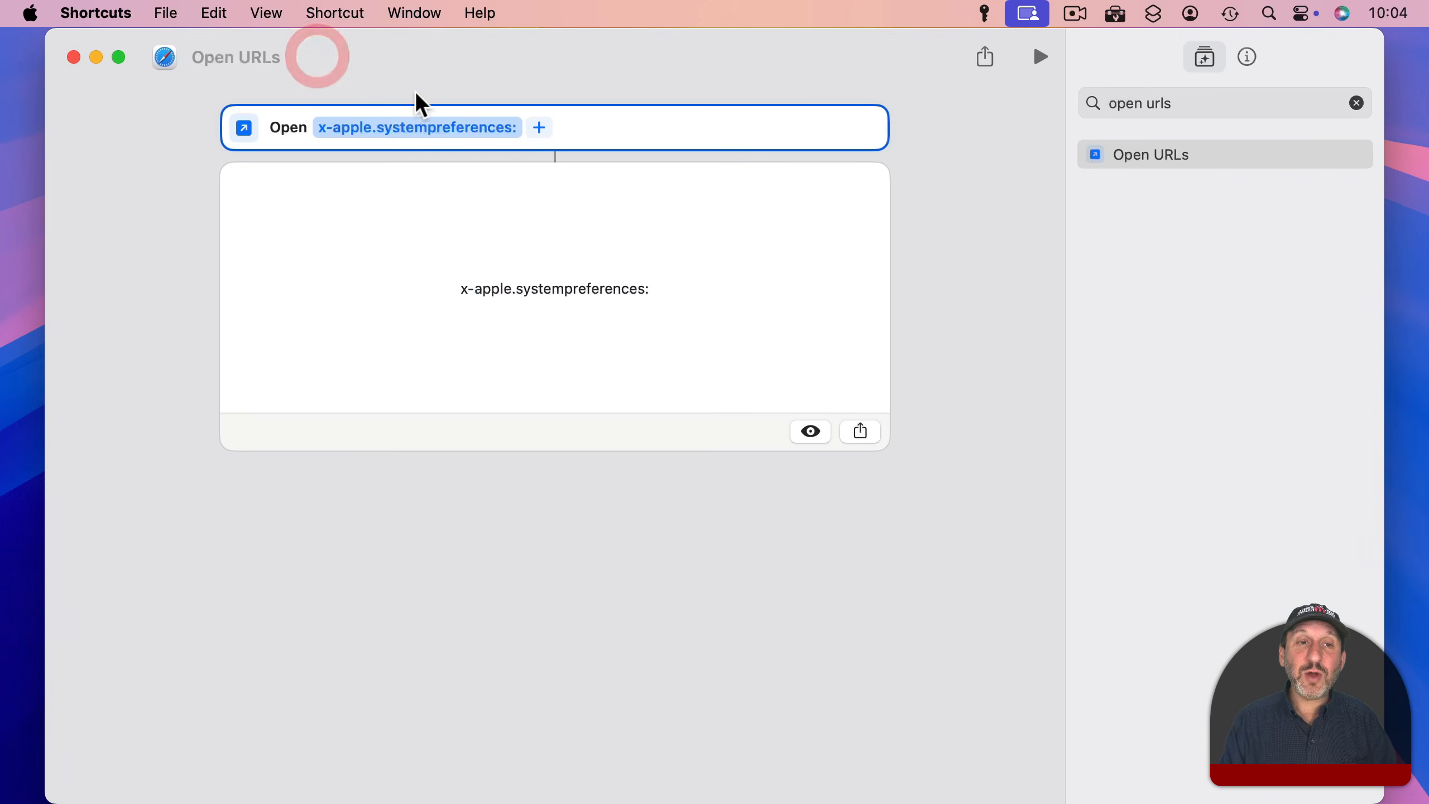
Step: Extend the address to x-apple.systempreferences:com.apple.Siri and run the shortcut
click(514, 128)
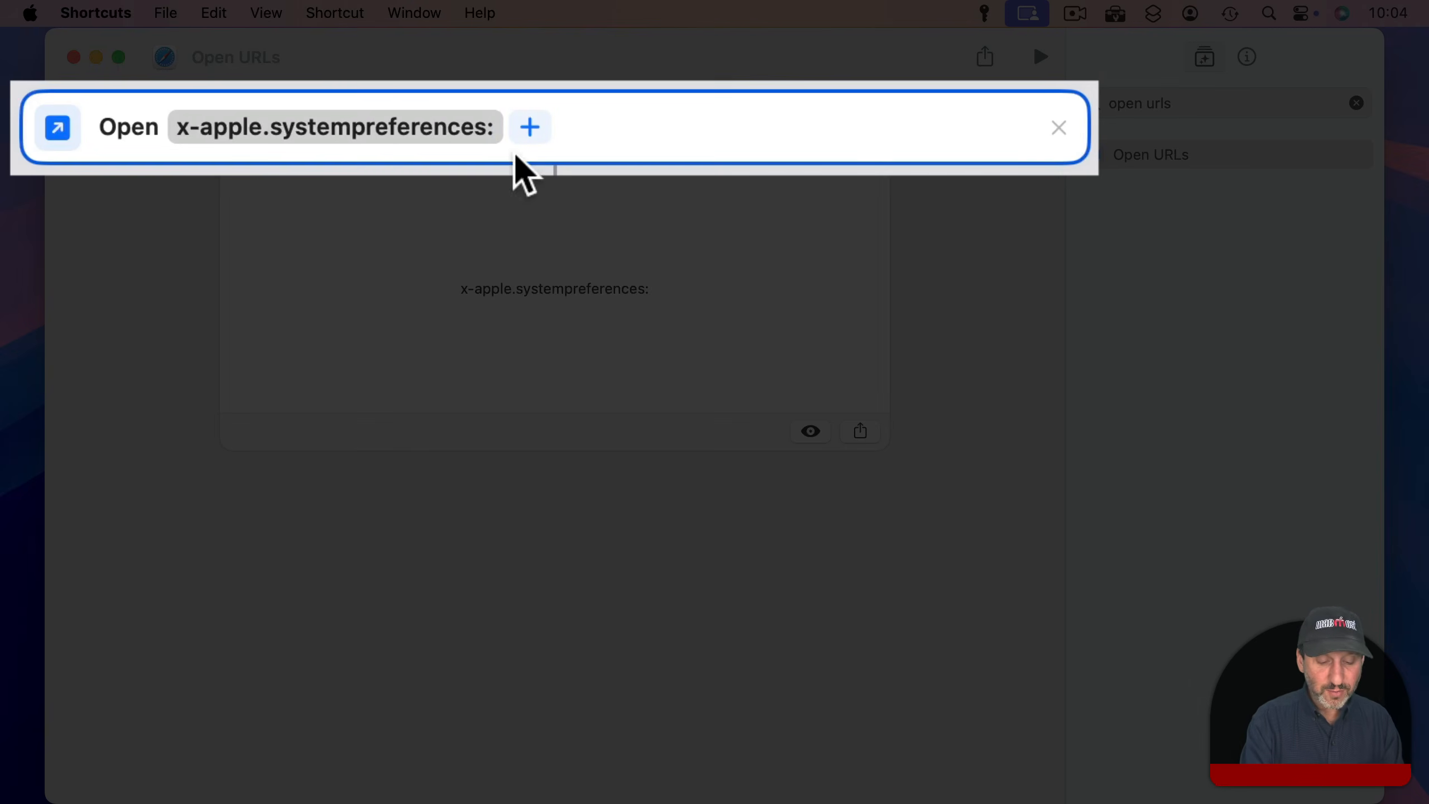
text(com)
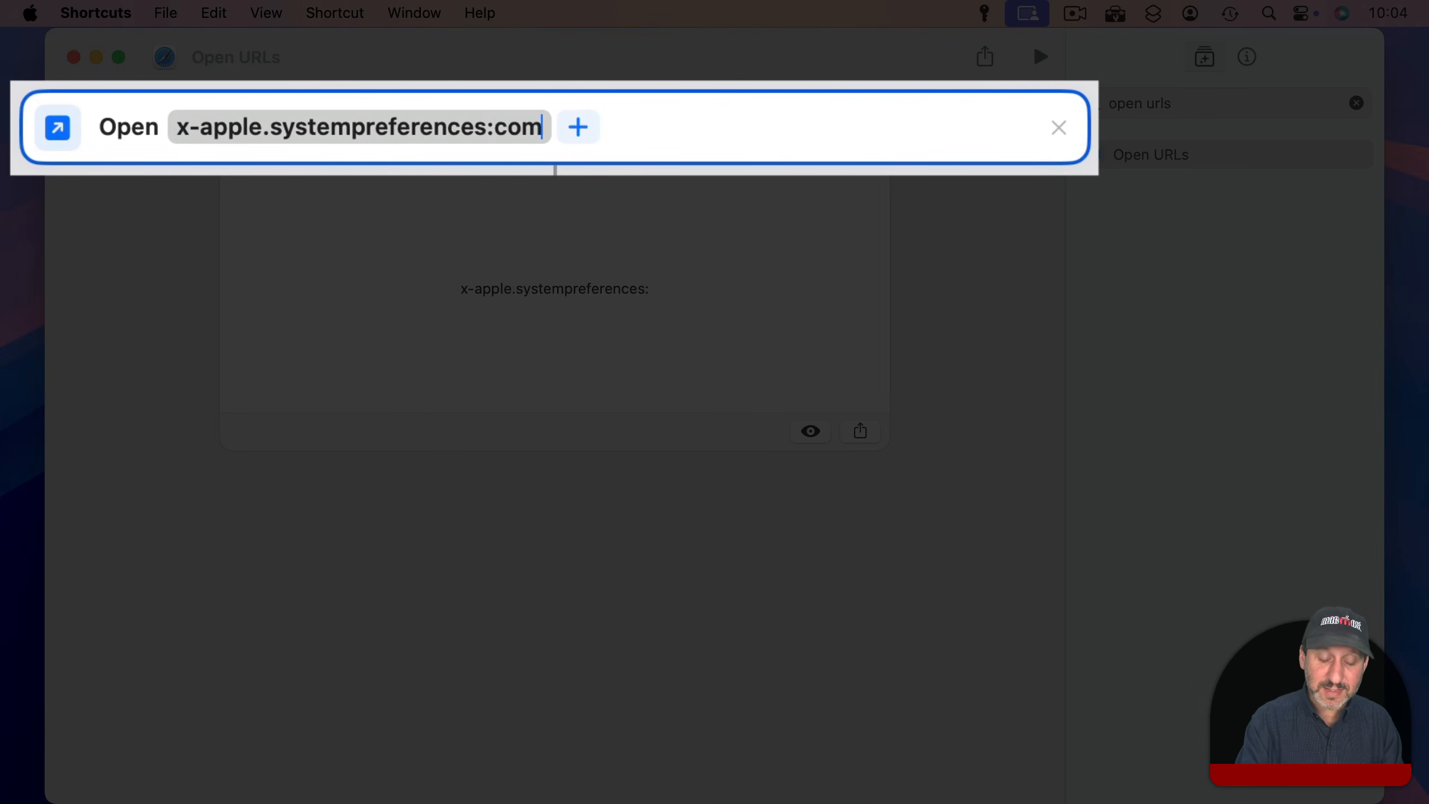
text(.apple.Siri)
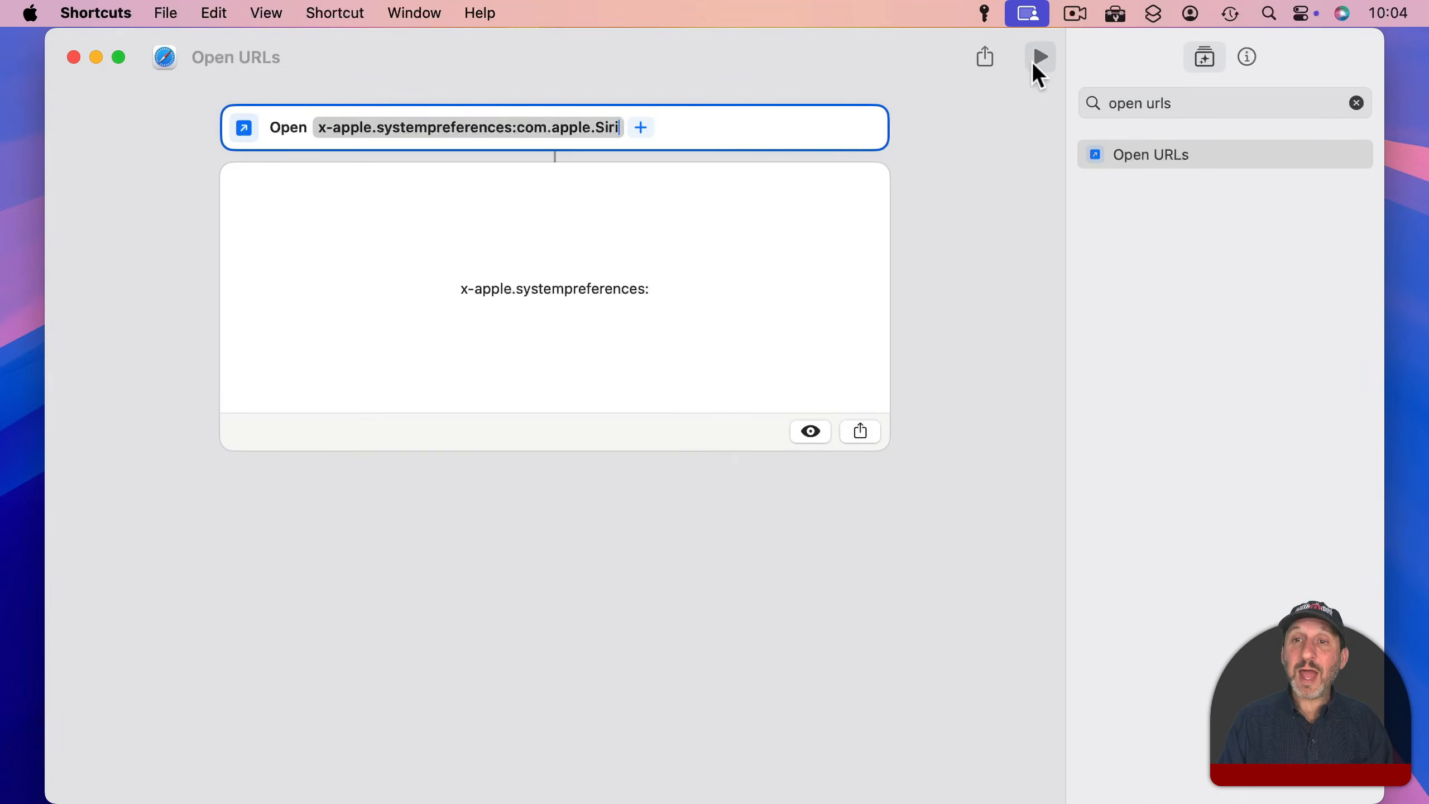
click(1034, 58)
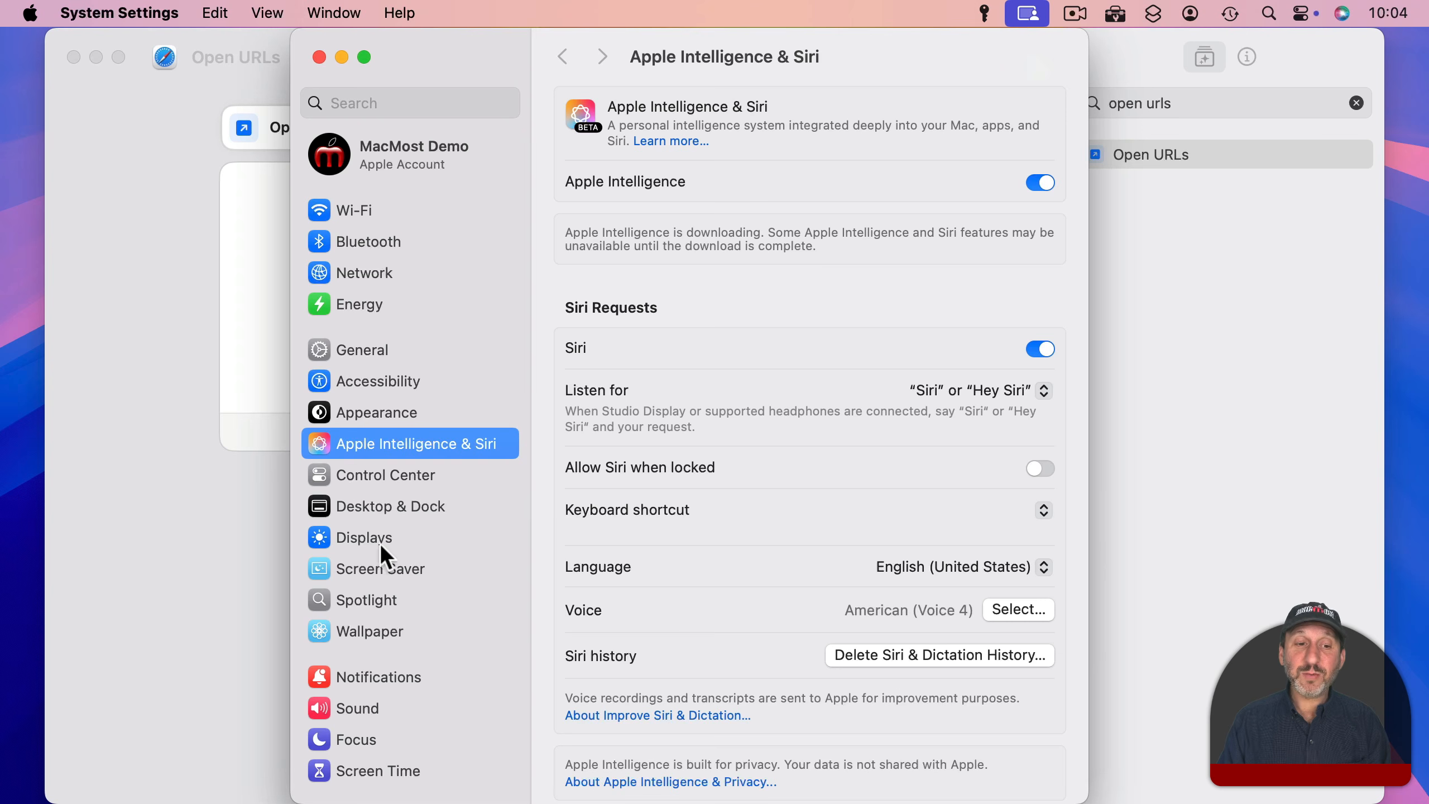
click(362, 626)
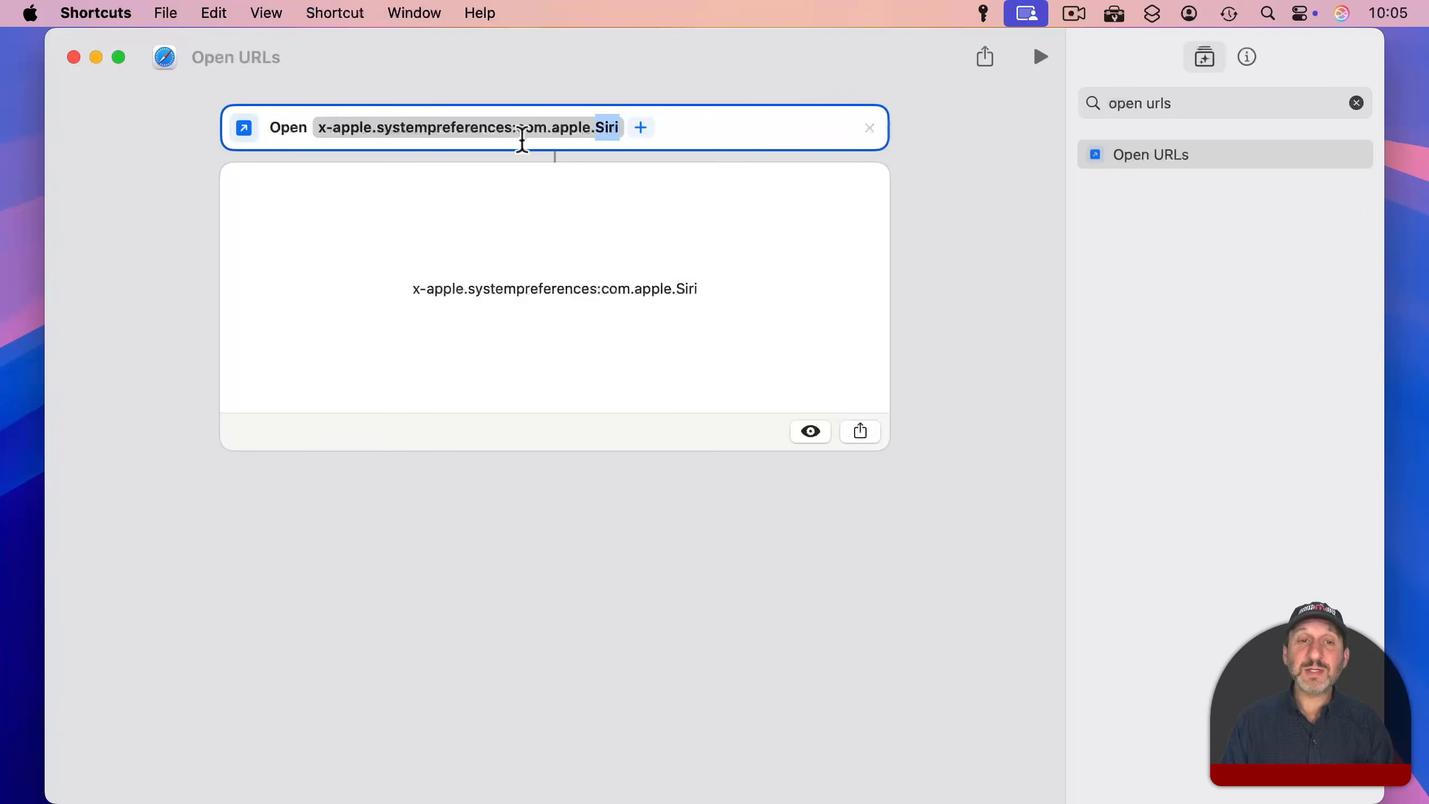
Step: Replace Siri with Wallpaper at the end of the shortcut's address and run it
text(Wall)
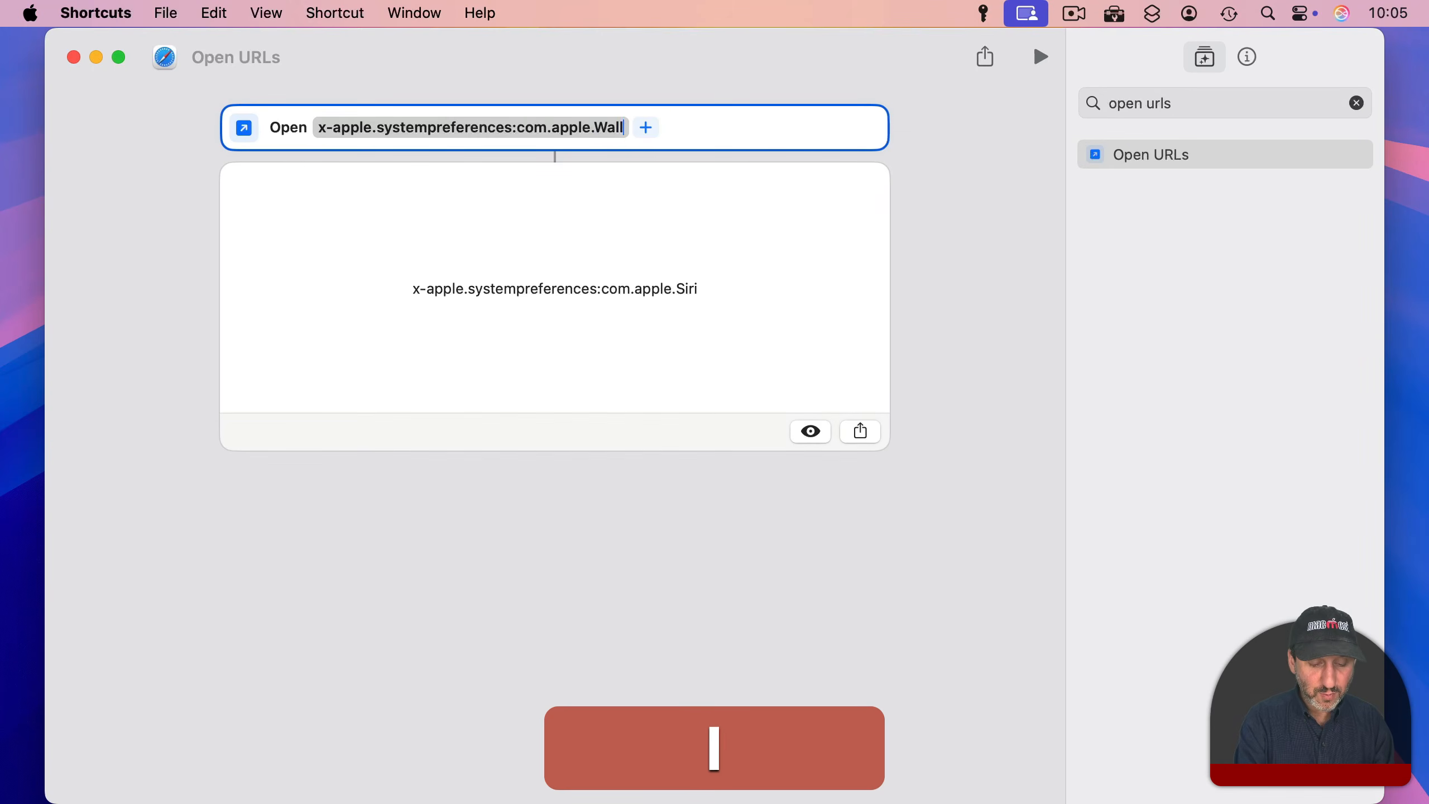
text(paper)
click(1041, 57)
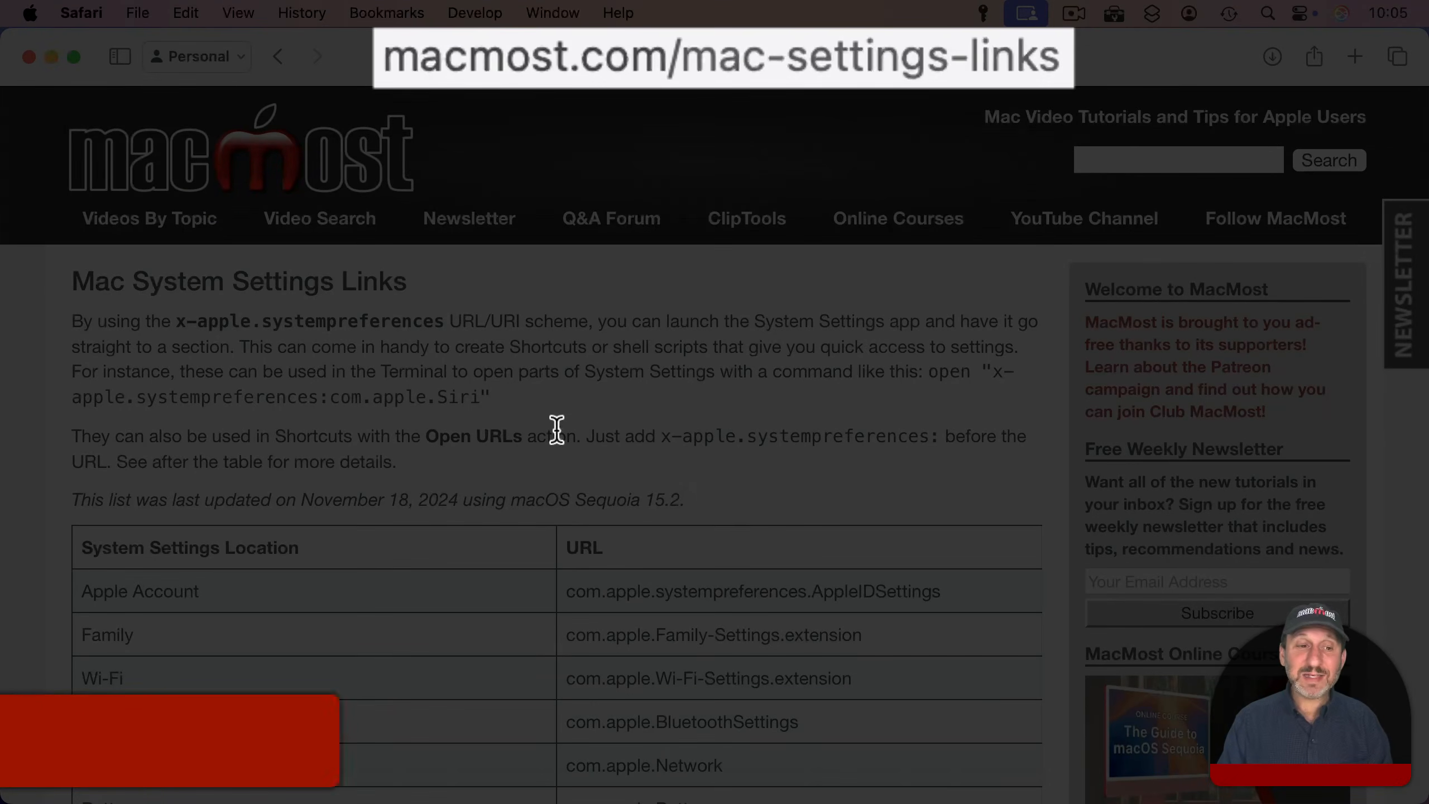
Step: In Safari, examine the Mac System Settings links table on macmost.com/mac-settings-links for the URLs of the settings locations
scroll(556, 431, down, 5)
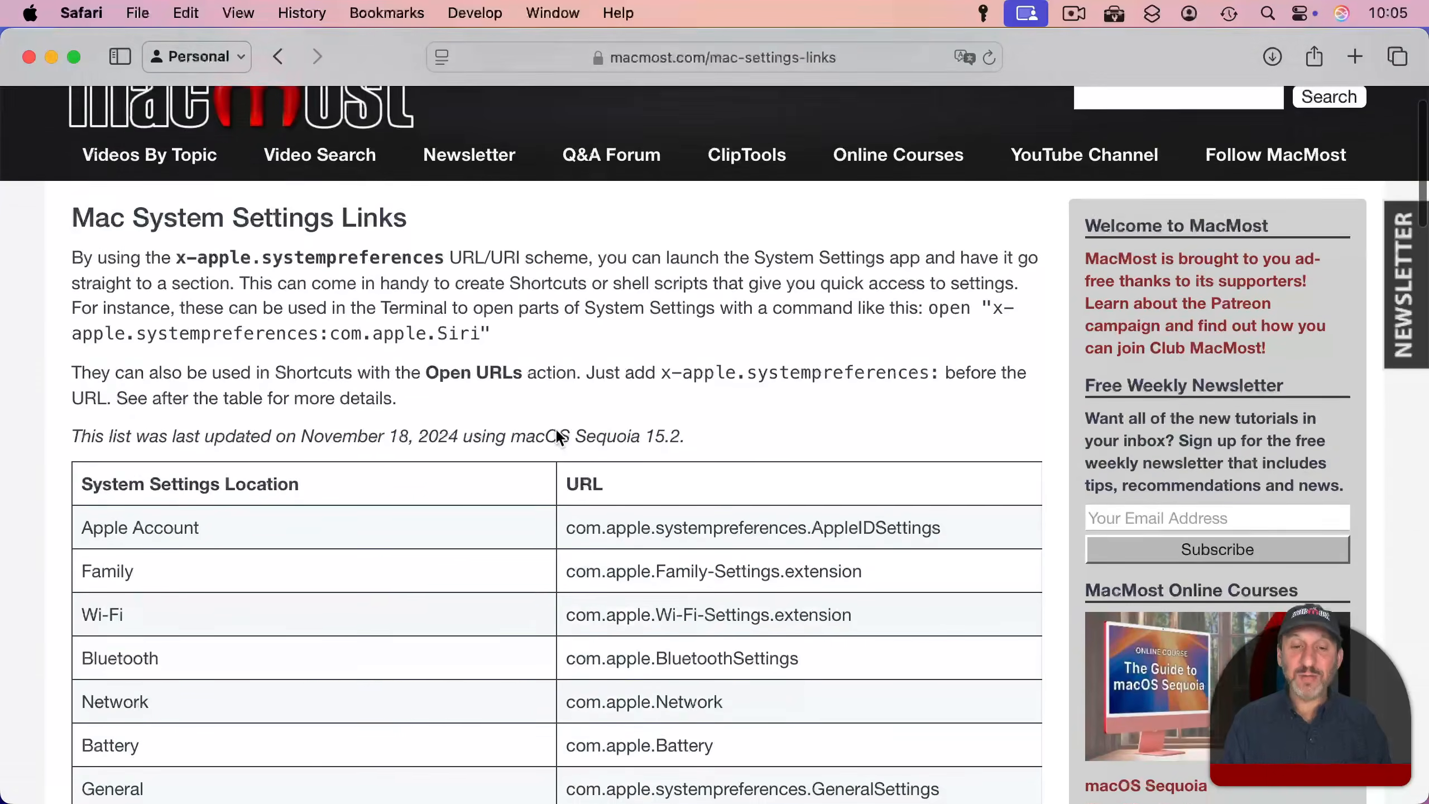
scroll(555, 426, down, 1)
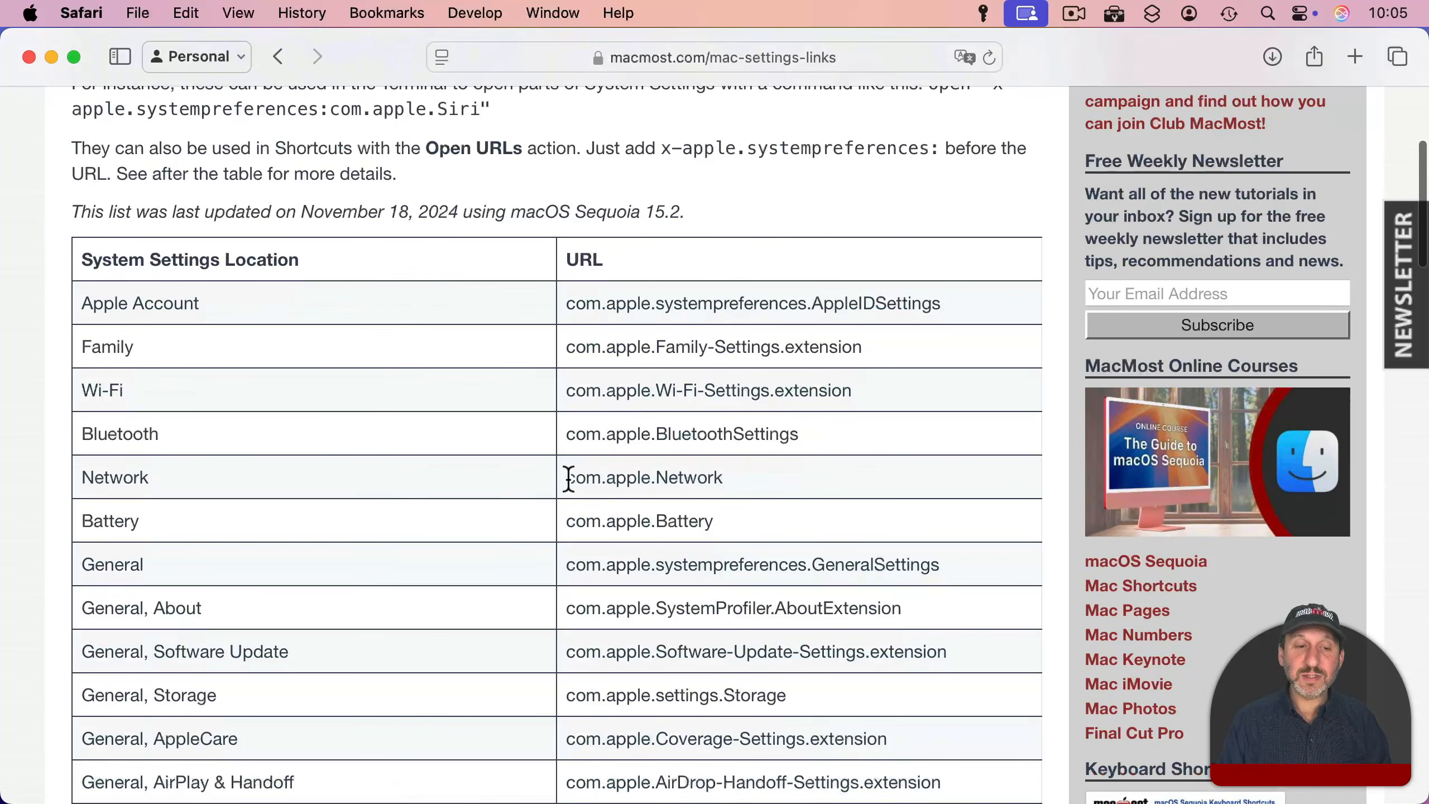
drag(566, 477, 727, 478)
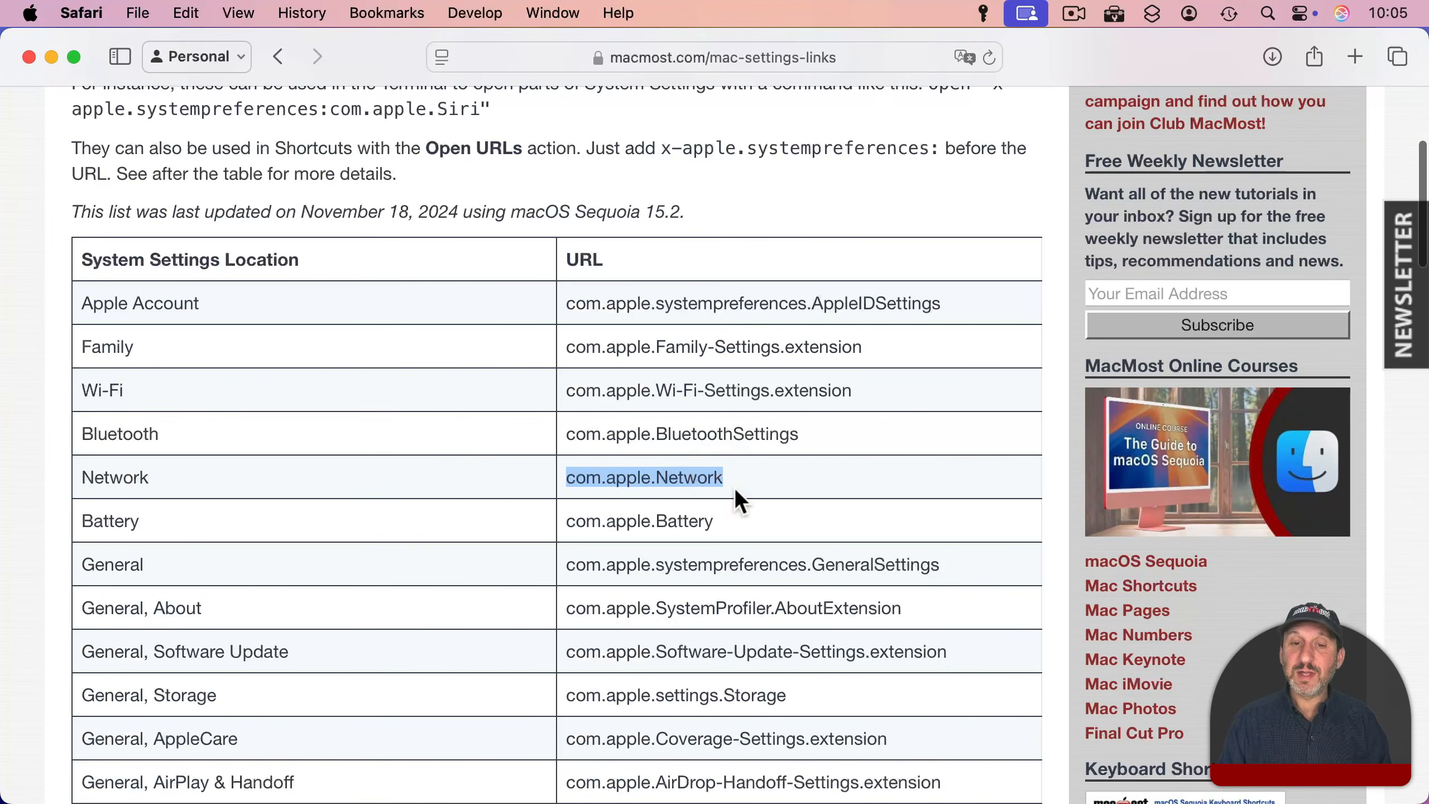
click(735, 487)
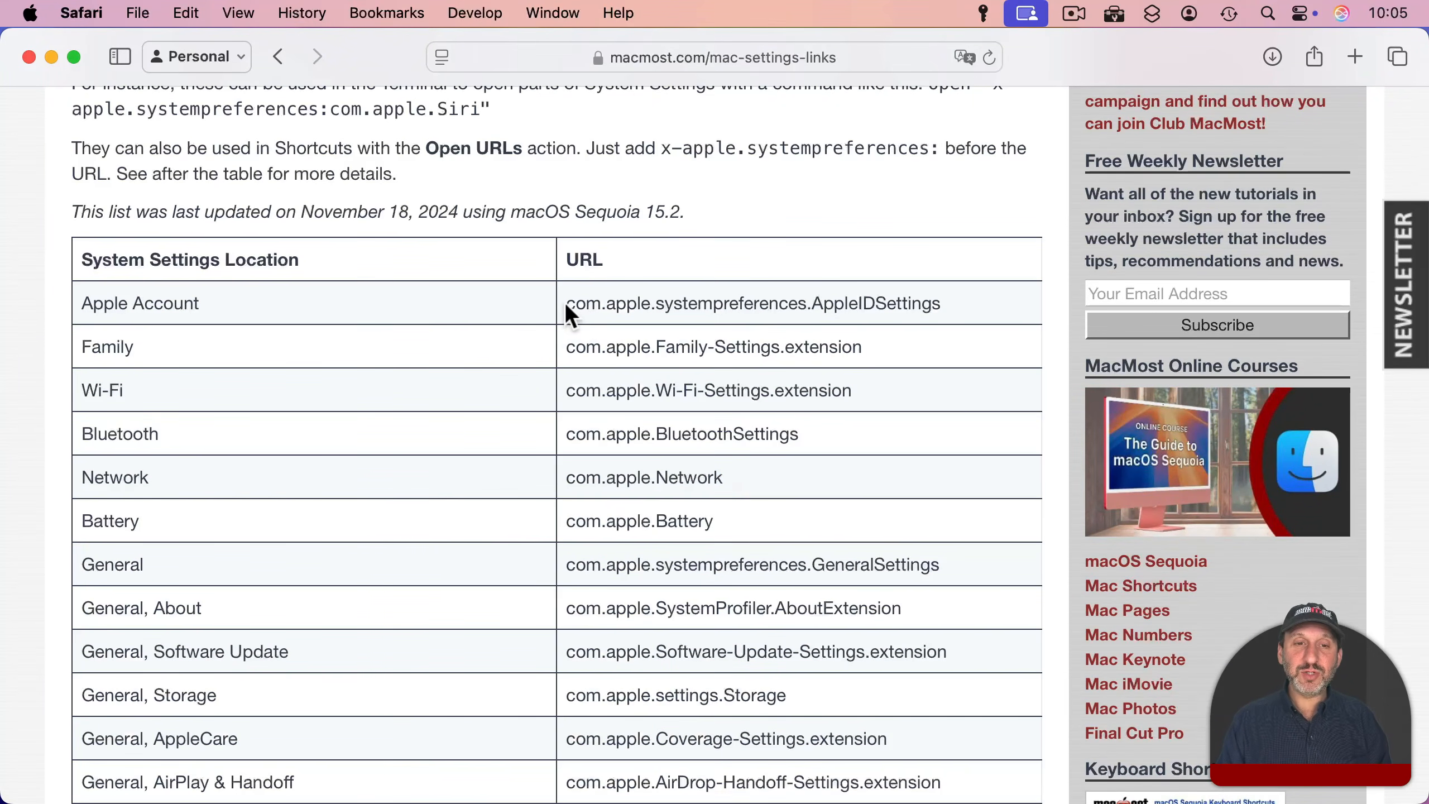
drag(566, 304, 949, 295)
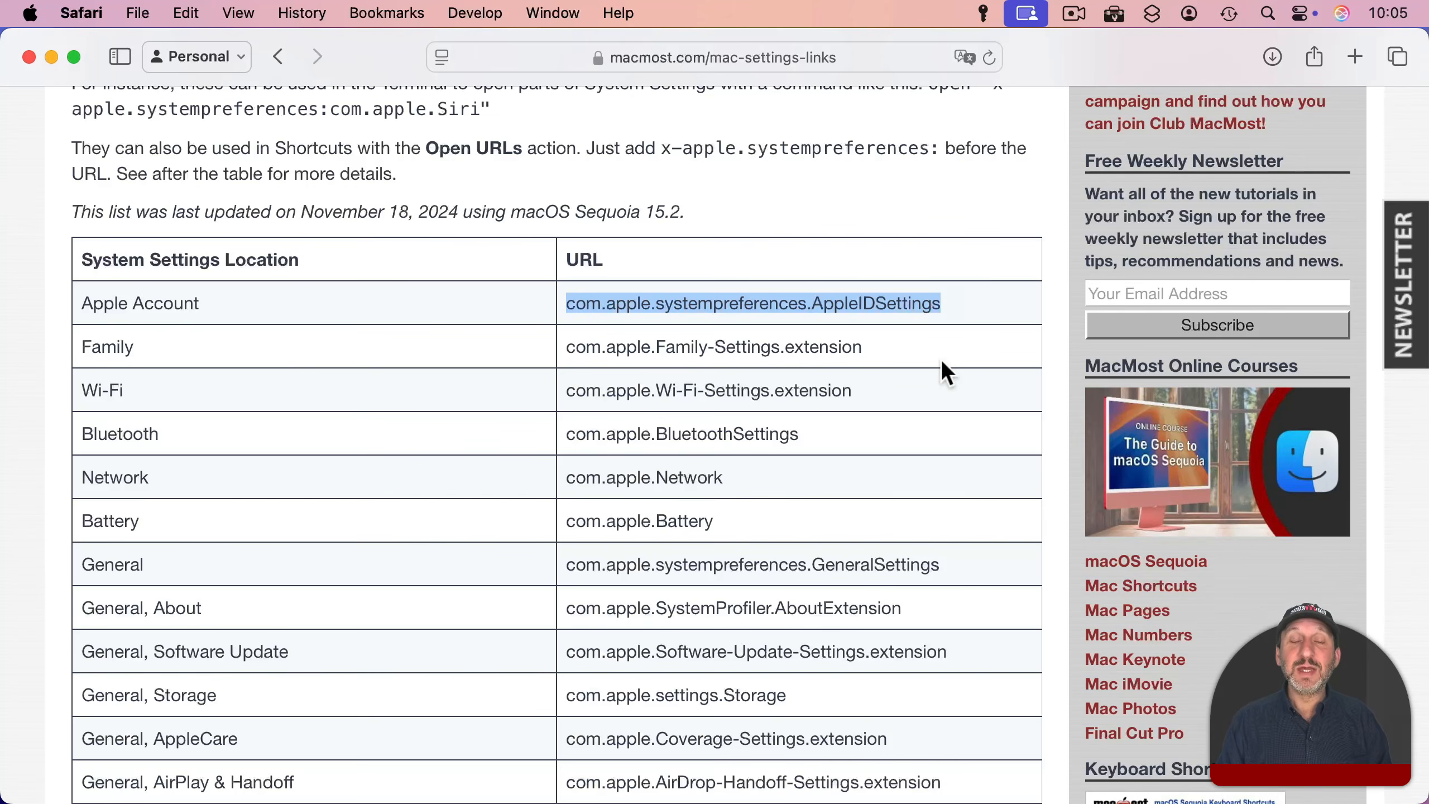
scroll(707, 554, down, 10)
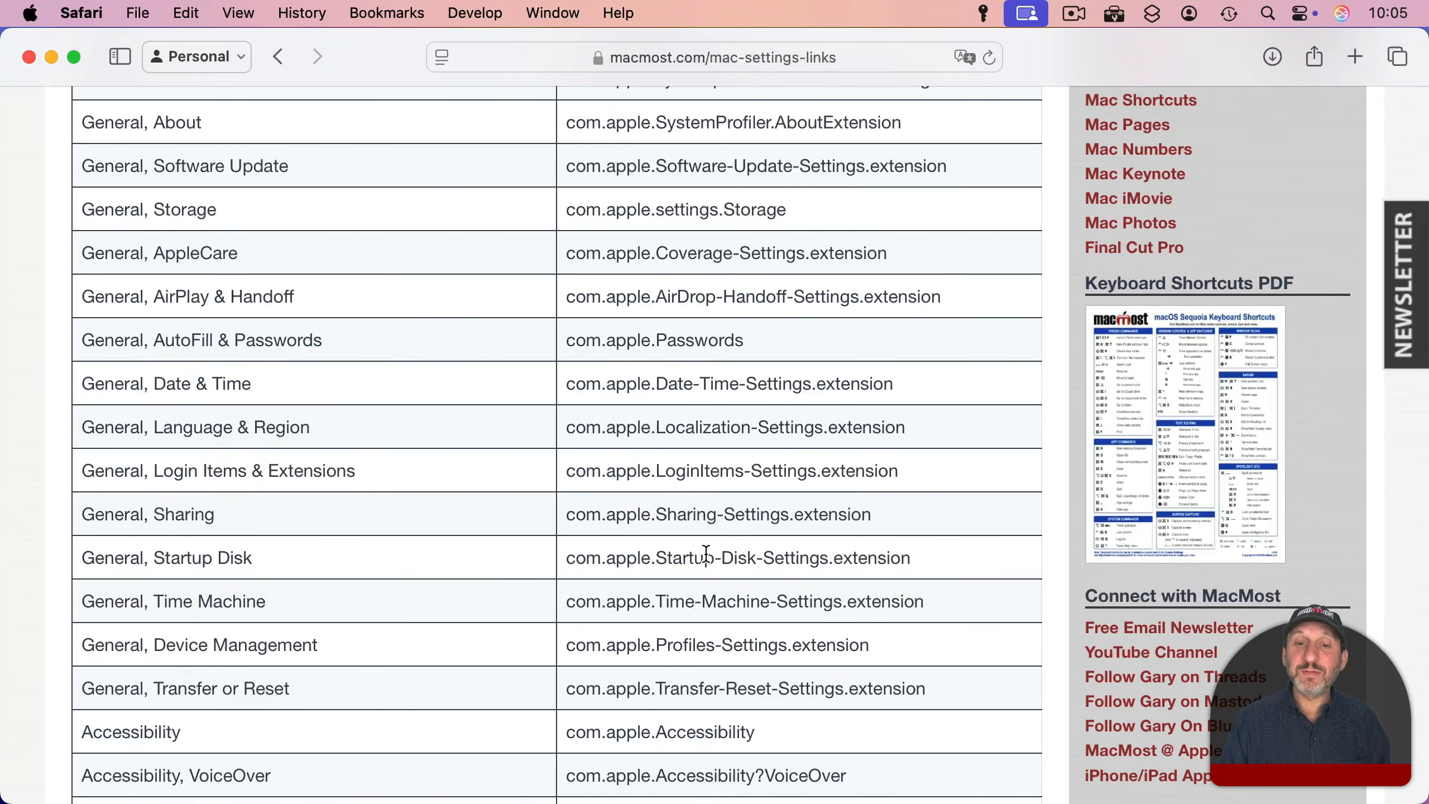
scroll(707, 554, down, 5)
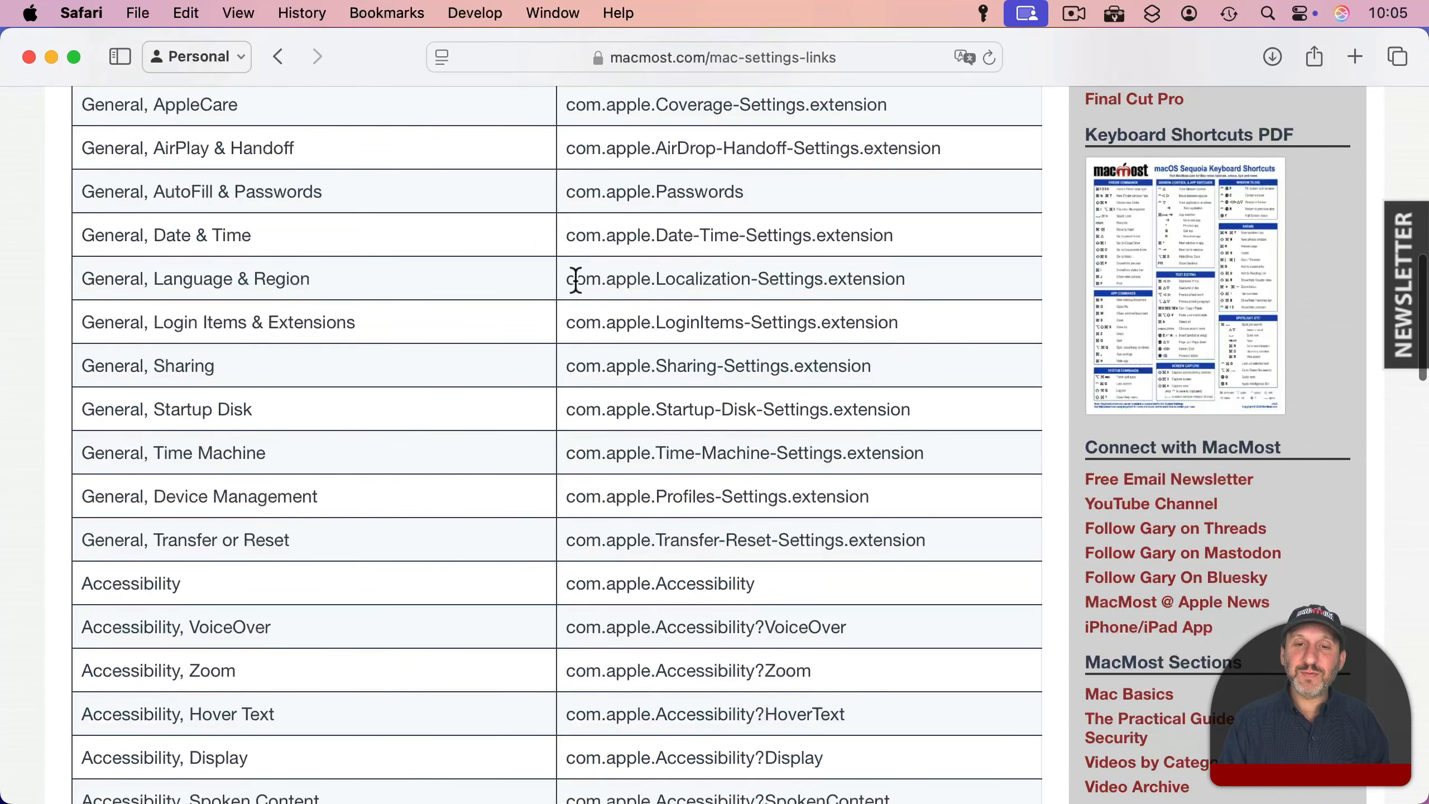
drag(569, 278, 918, 278)
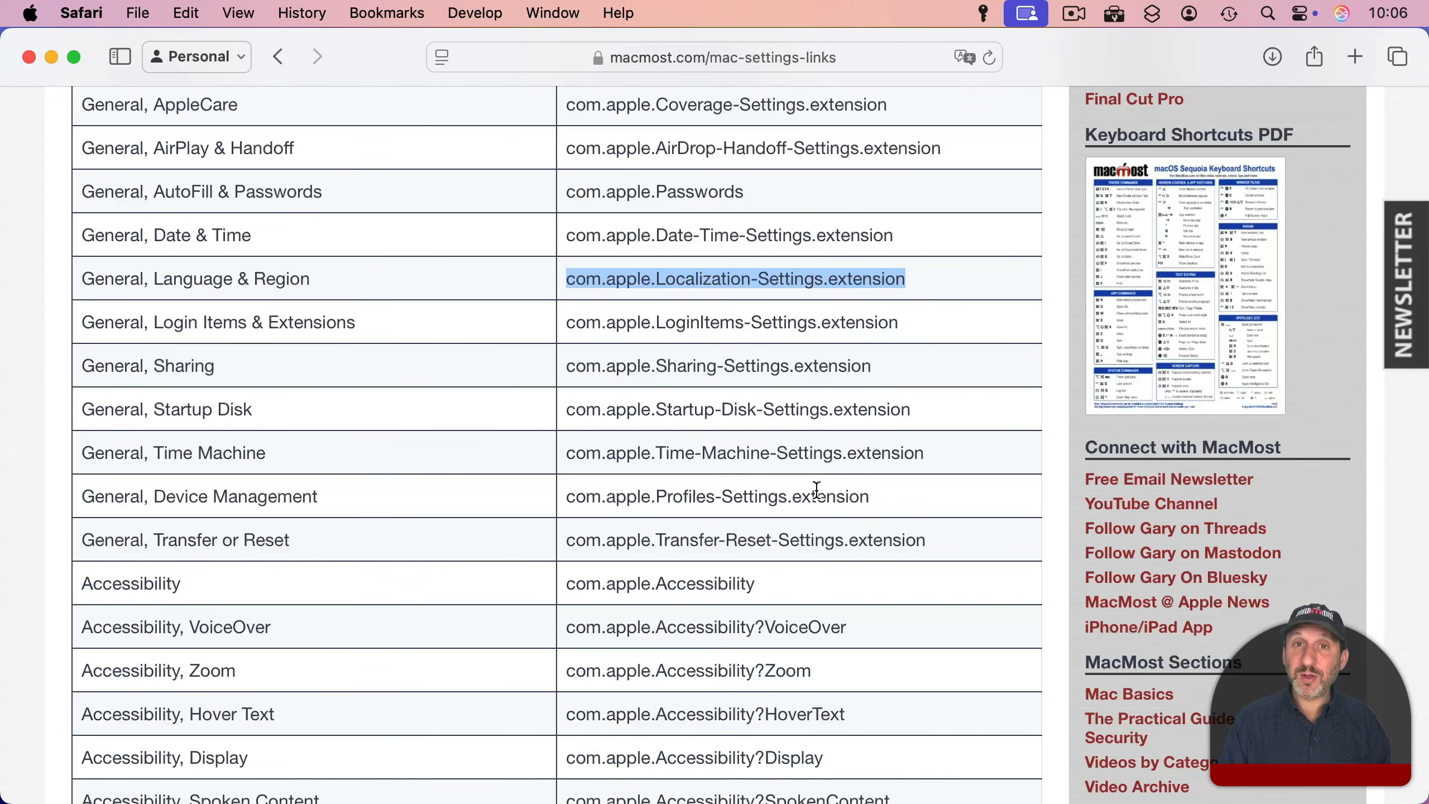
scroll(816, 489, down, 2)
scroll(816, 489, down, 1)
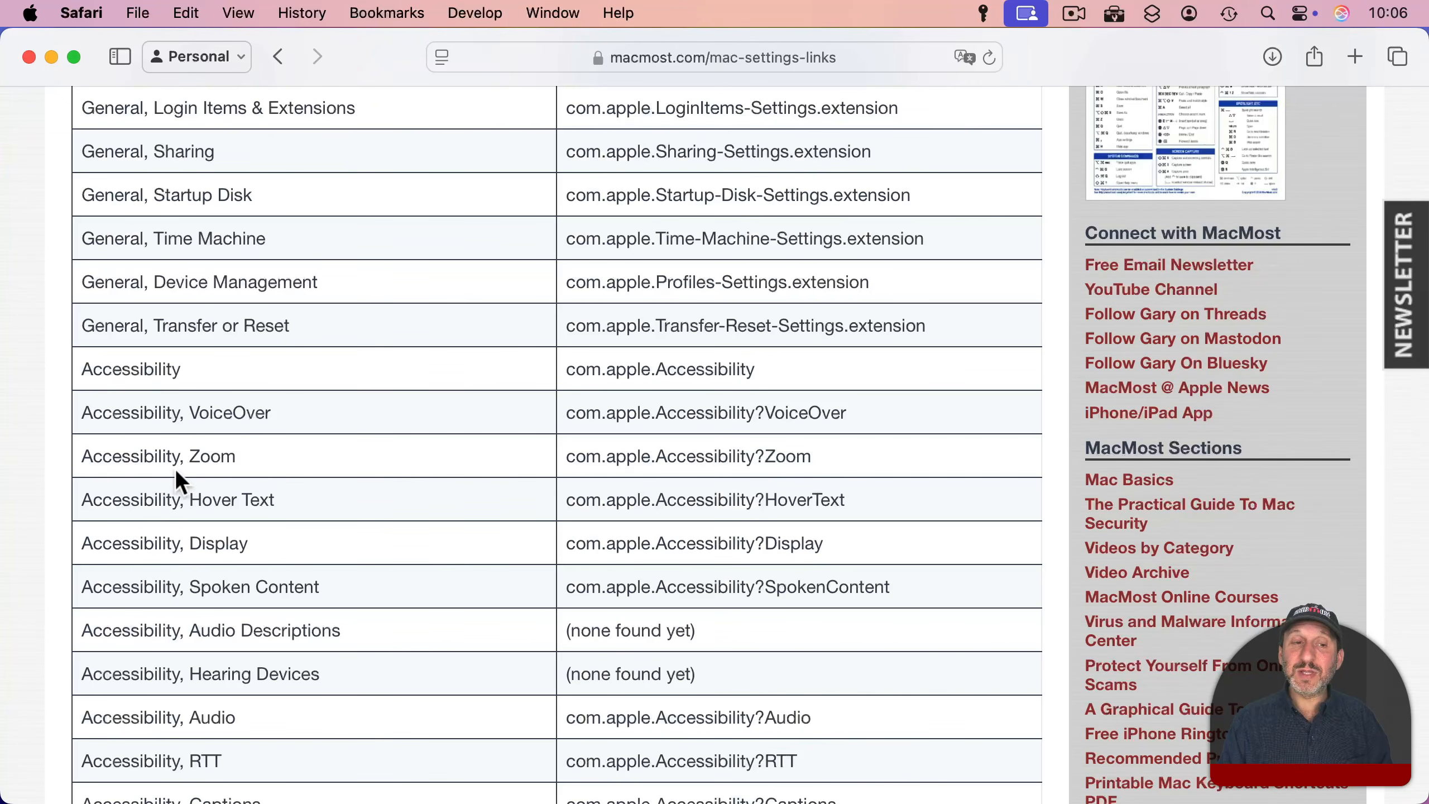
Step: Open System Settings and view the Accessibility section
click(28, 12)
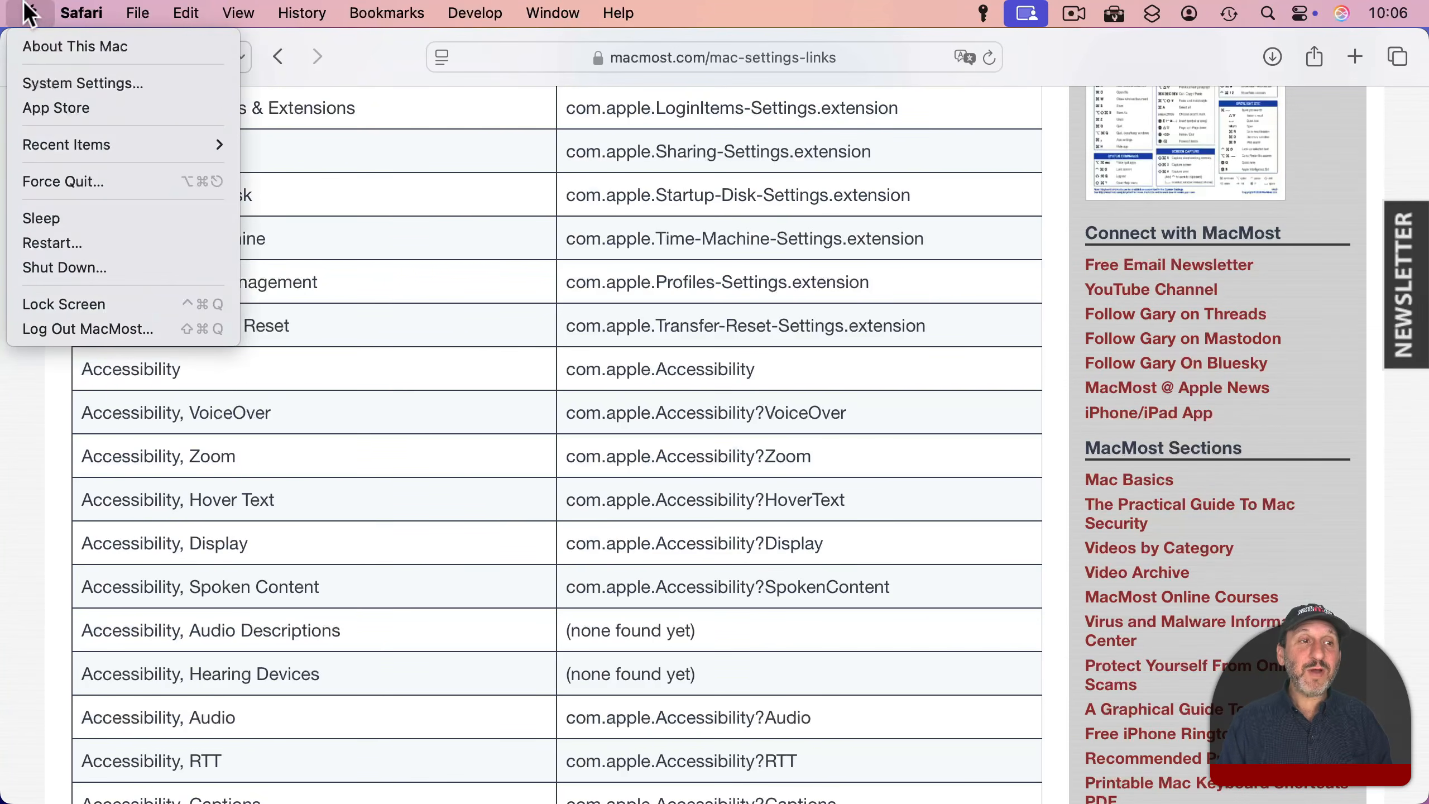
click(50, 79)
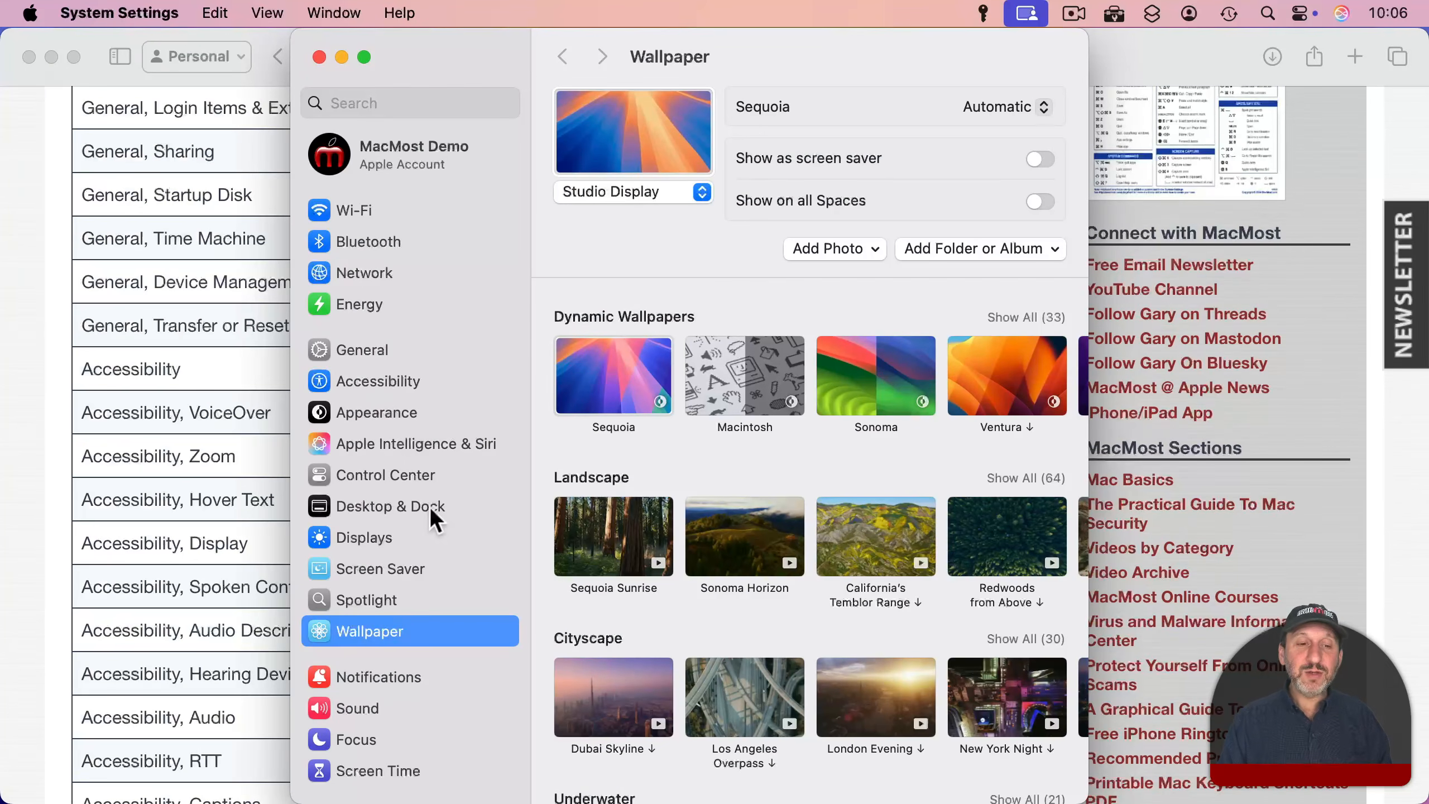
click(378, 386)
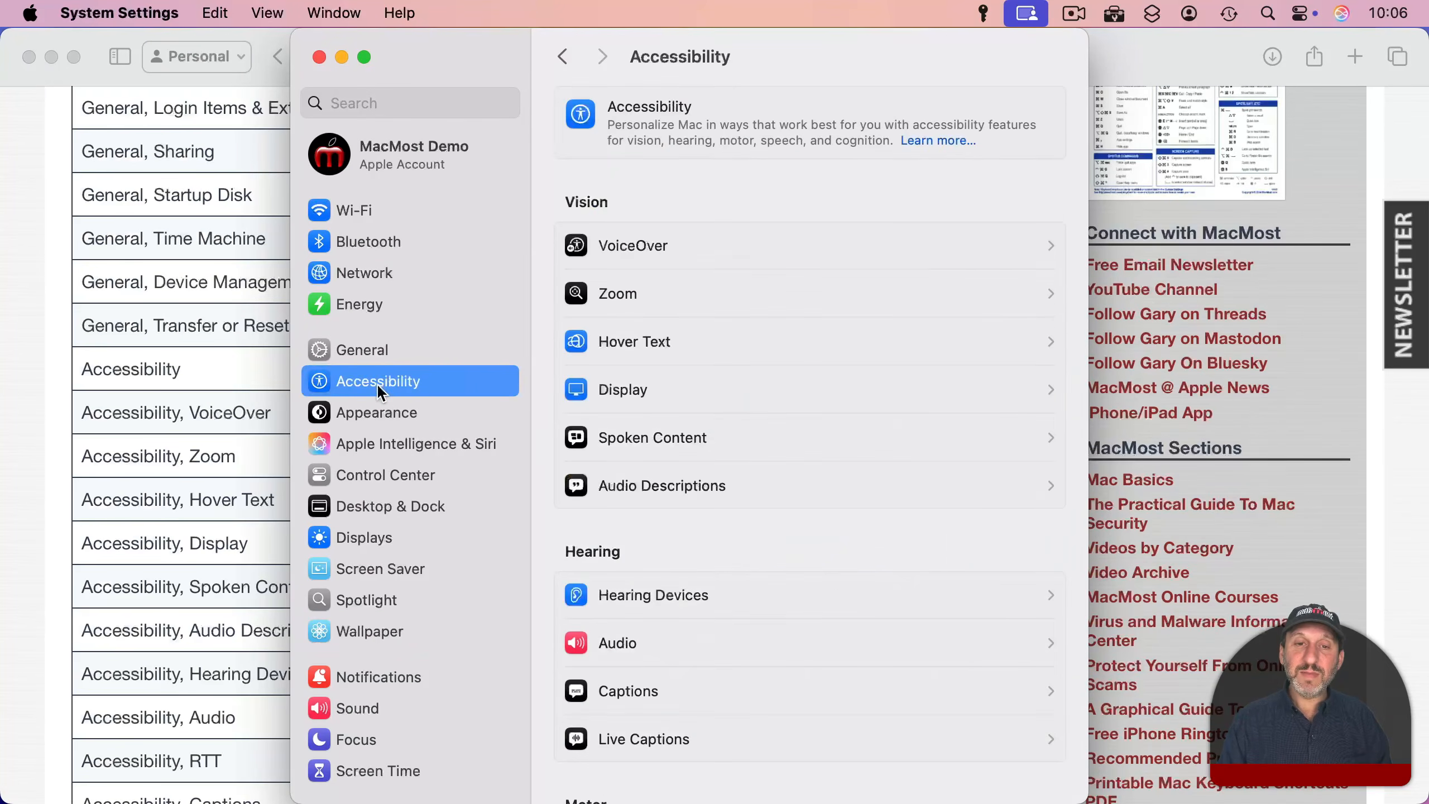
Step: View the Accessibility Zoom settings, and copy com.apple.Accessibility?Zoom from the settings links table in Safari
click(638, 292)
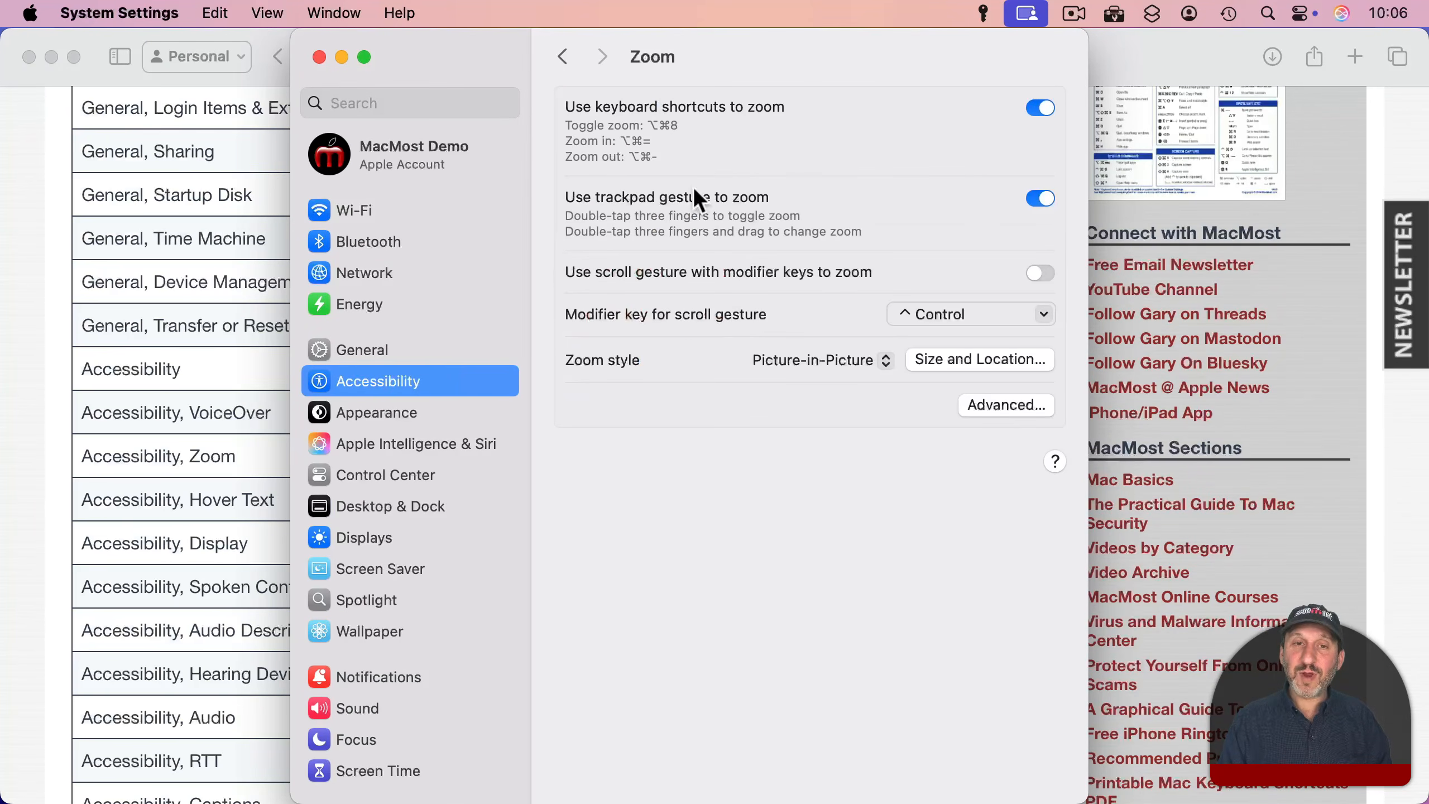
click(246, 100)
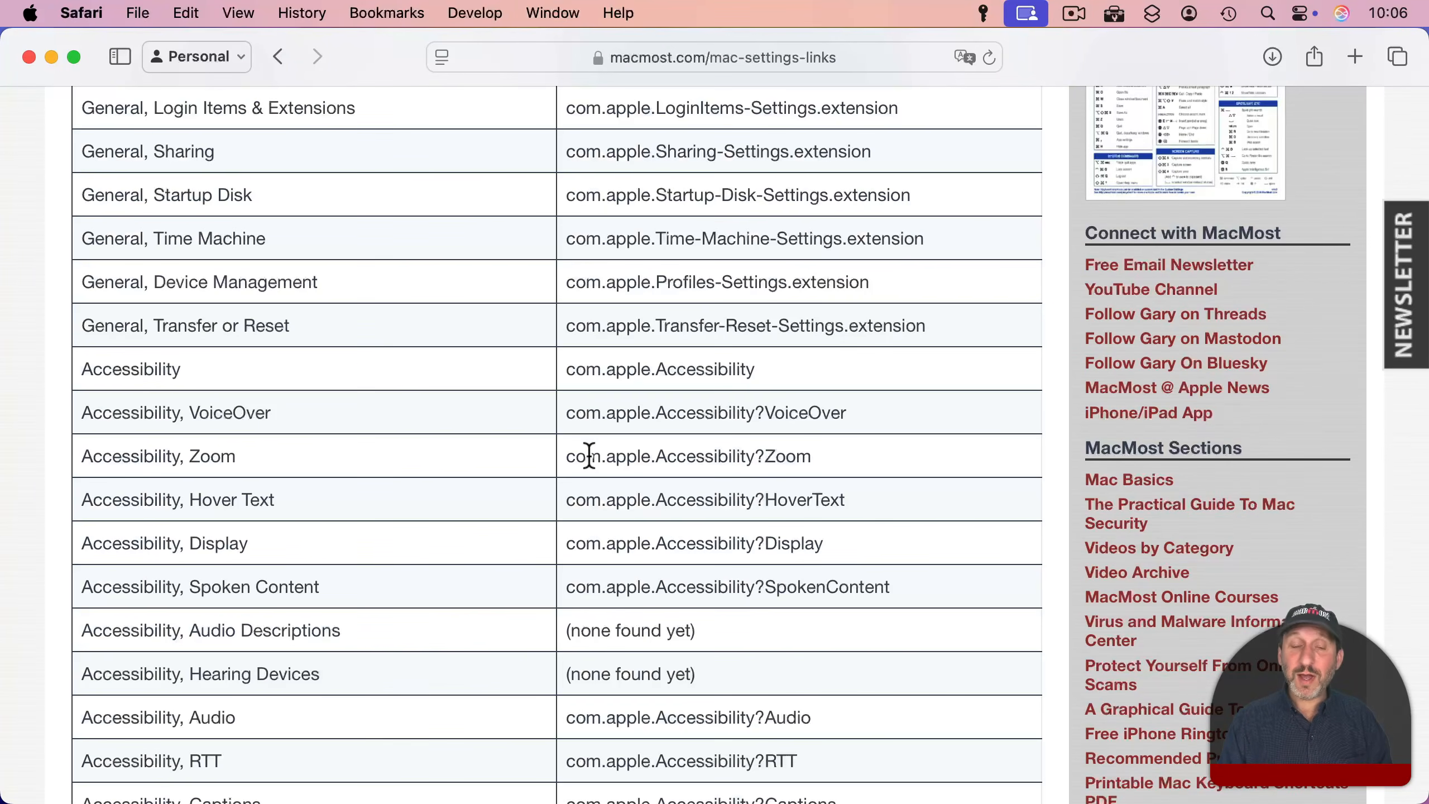
drag(566, 457, 818, 457)
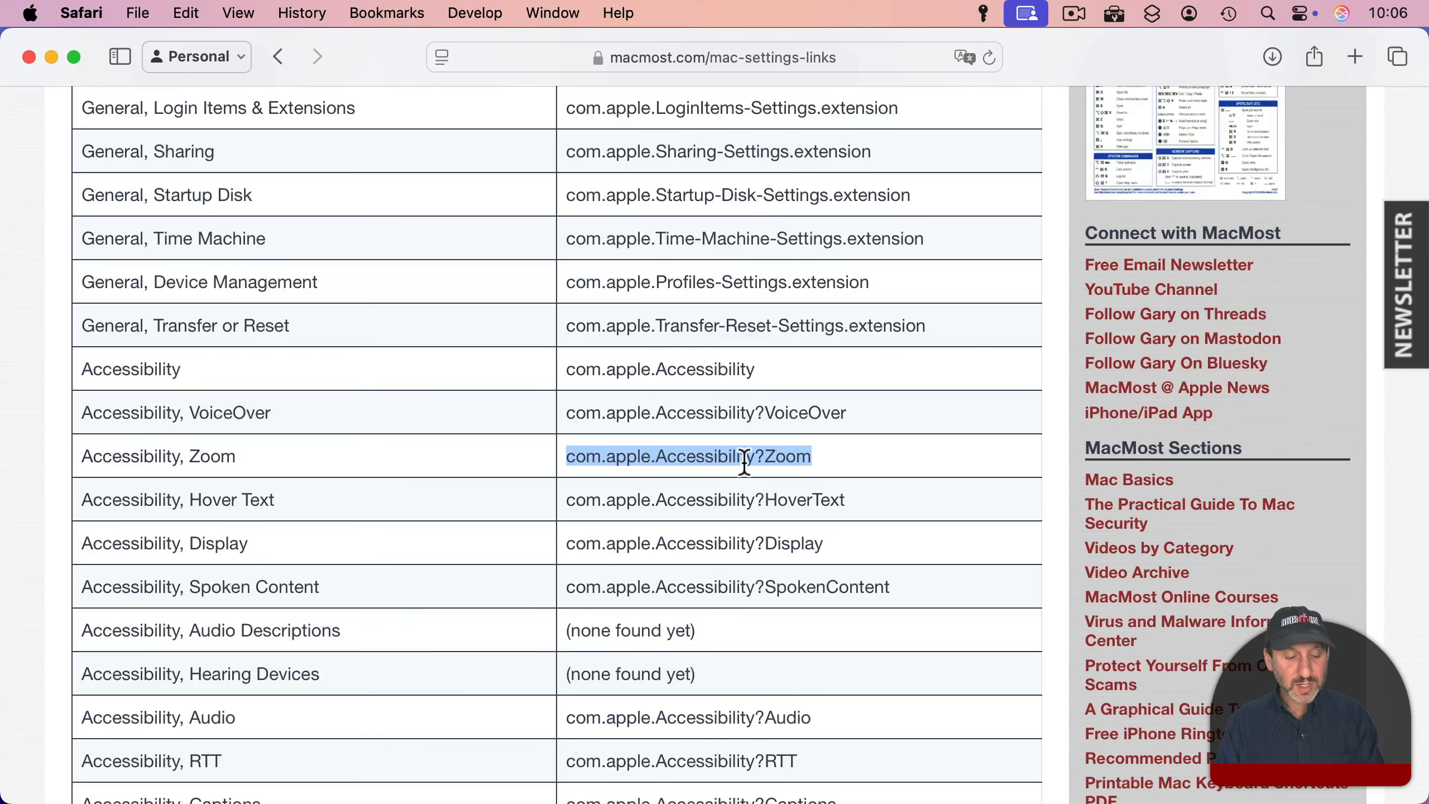
key(super+c)
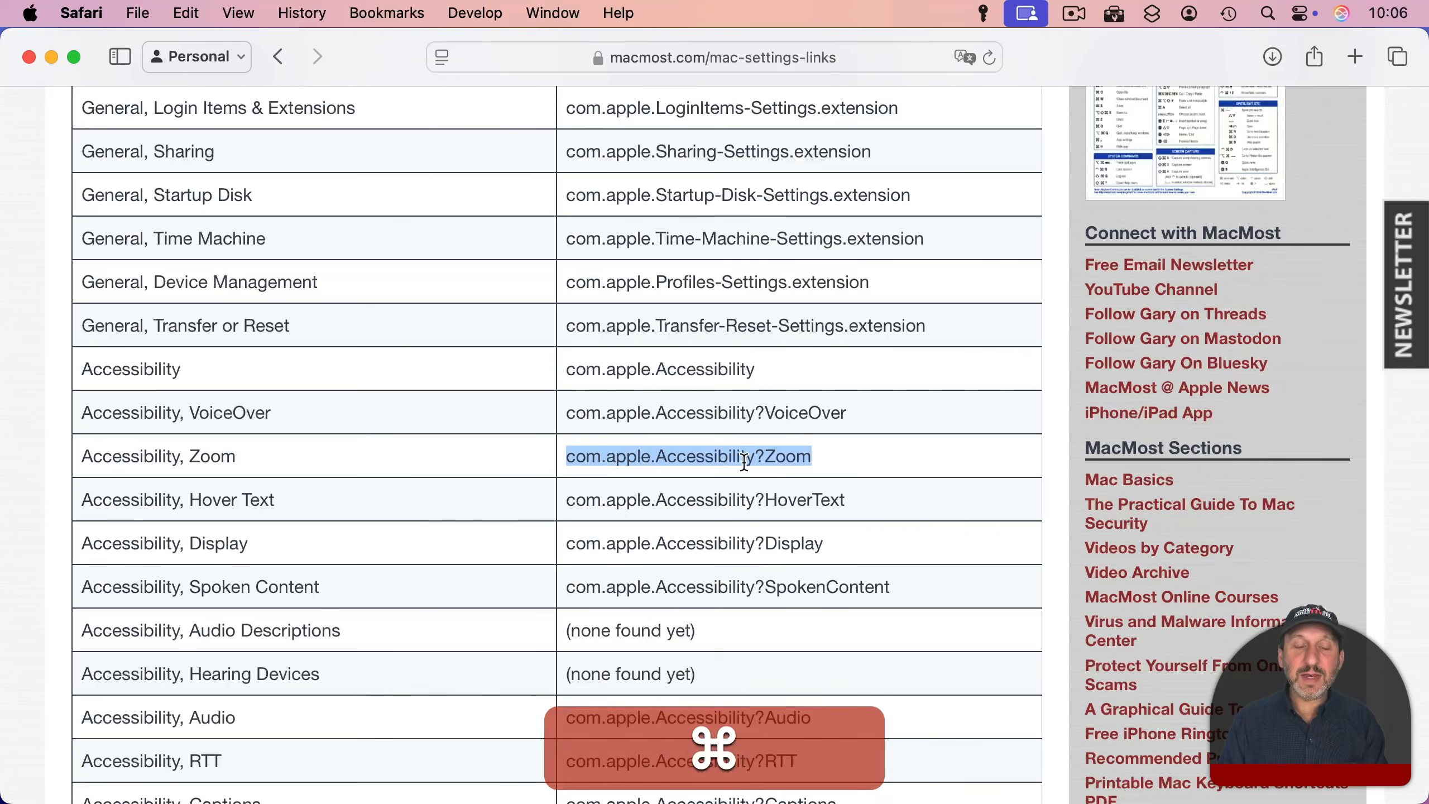
Step: In Shortcuts, change the Open URLs address to x-apple.systempreferences:com.apple.Accessibility?Zoom and run the shortcut
key(super+Tab)
key(super+Tab)
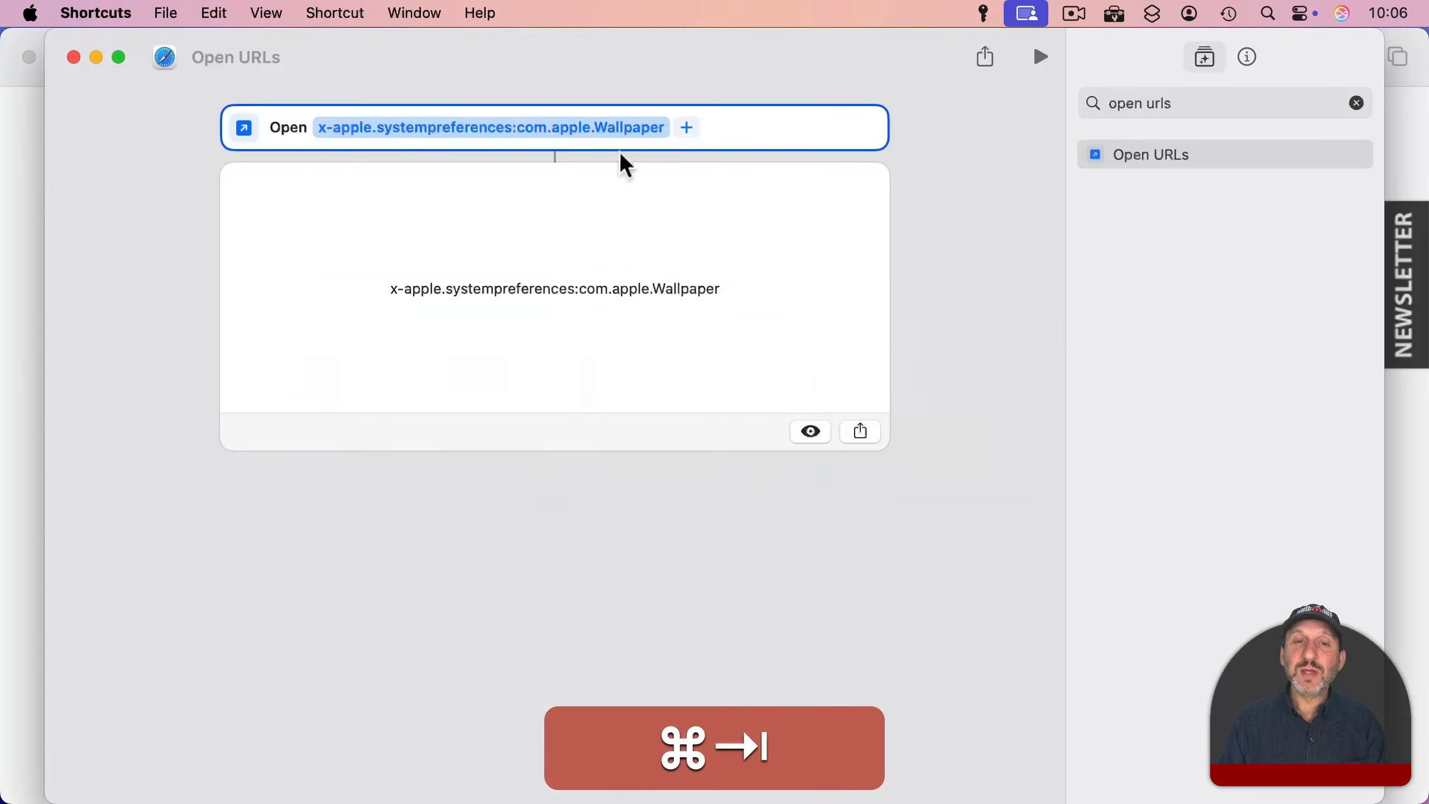
click(580, 120)
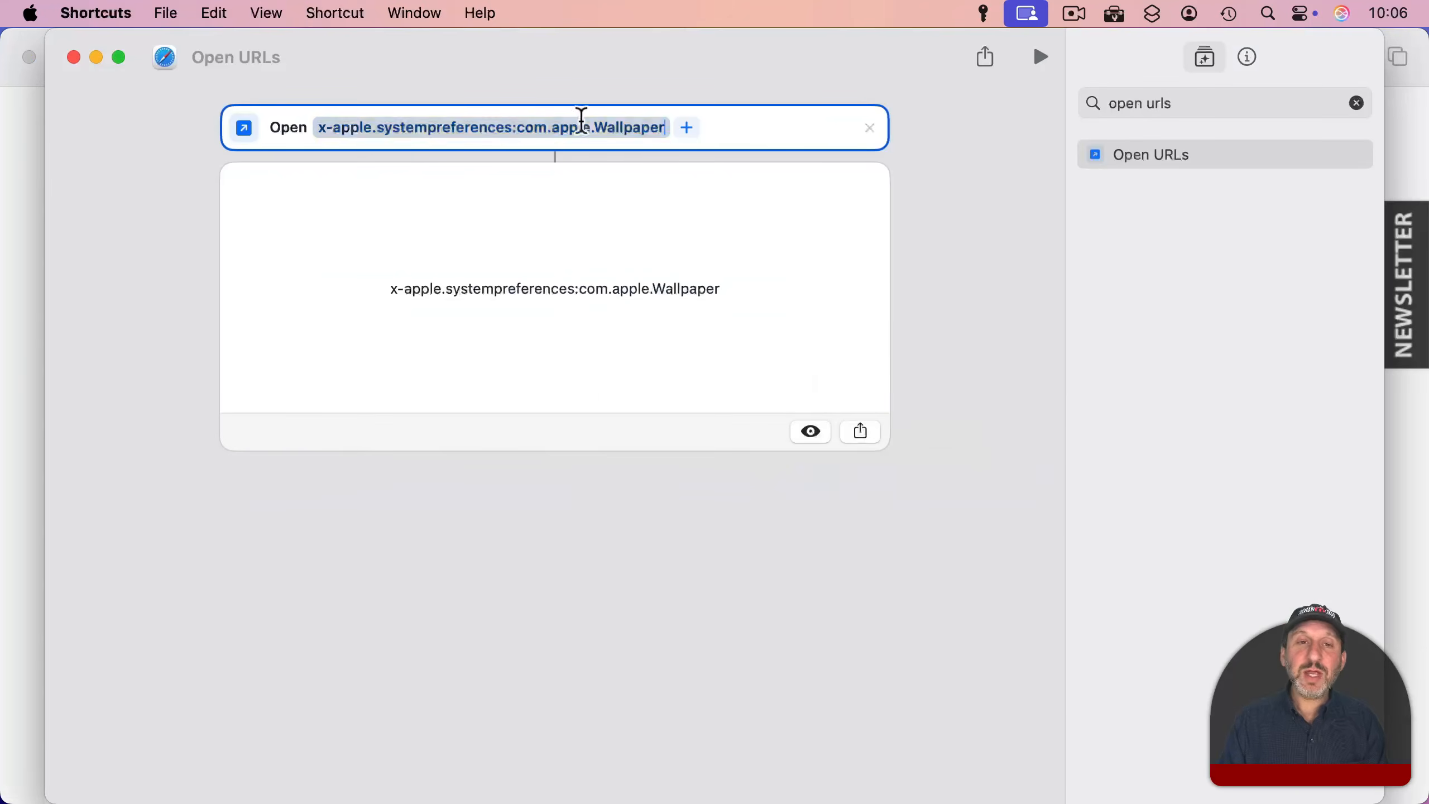
drag(517, 129, 686, 128)
key(super+v)
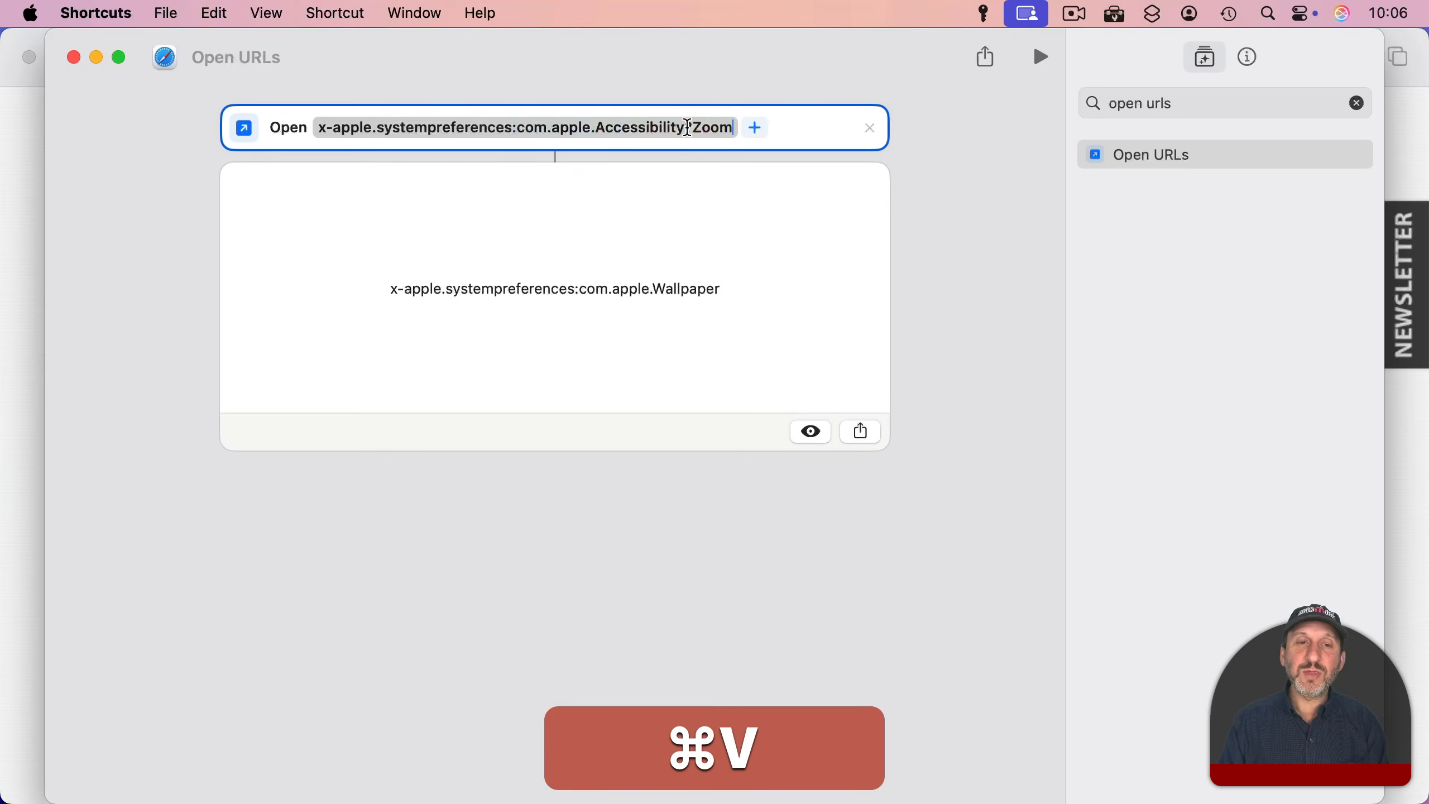
click(1041, 57)
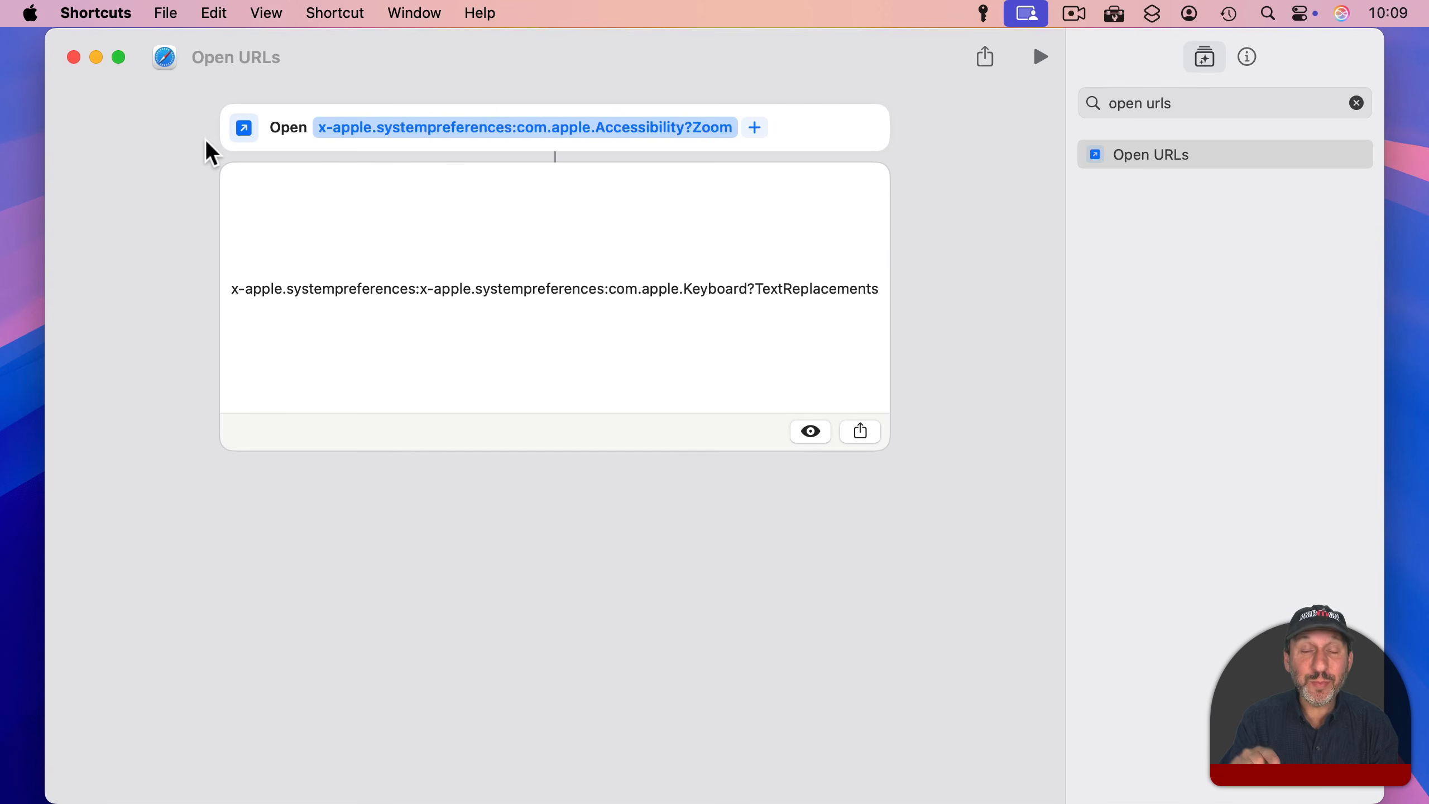
Step: Switch to Safari and copy com.apple.Keyboard?TextReplacements from the Keyboard, Text Replacements row of the settings links table
key(super+Tab)
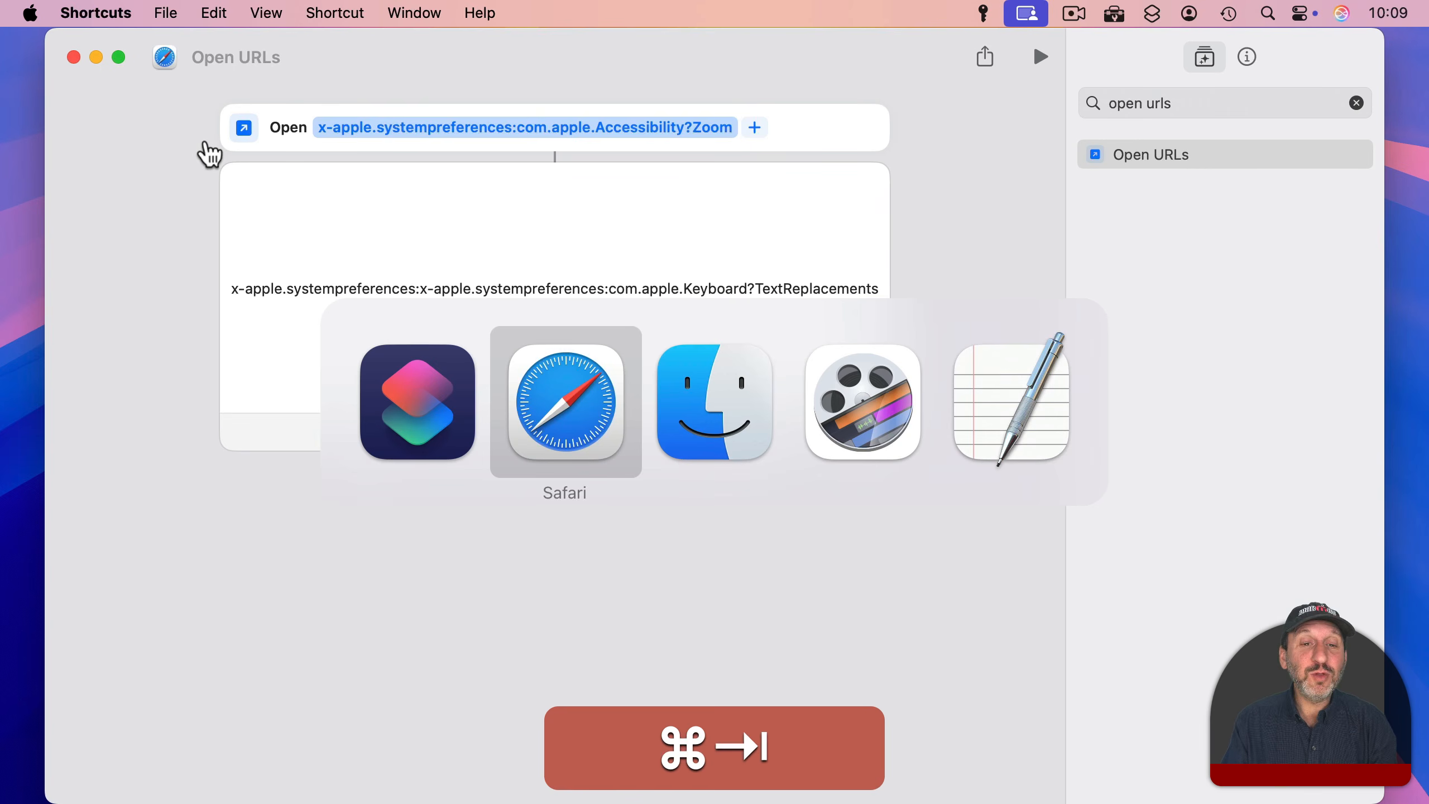
scroll(258, 319, down, 15)
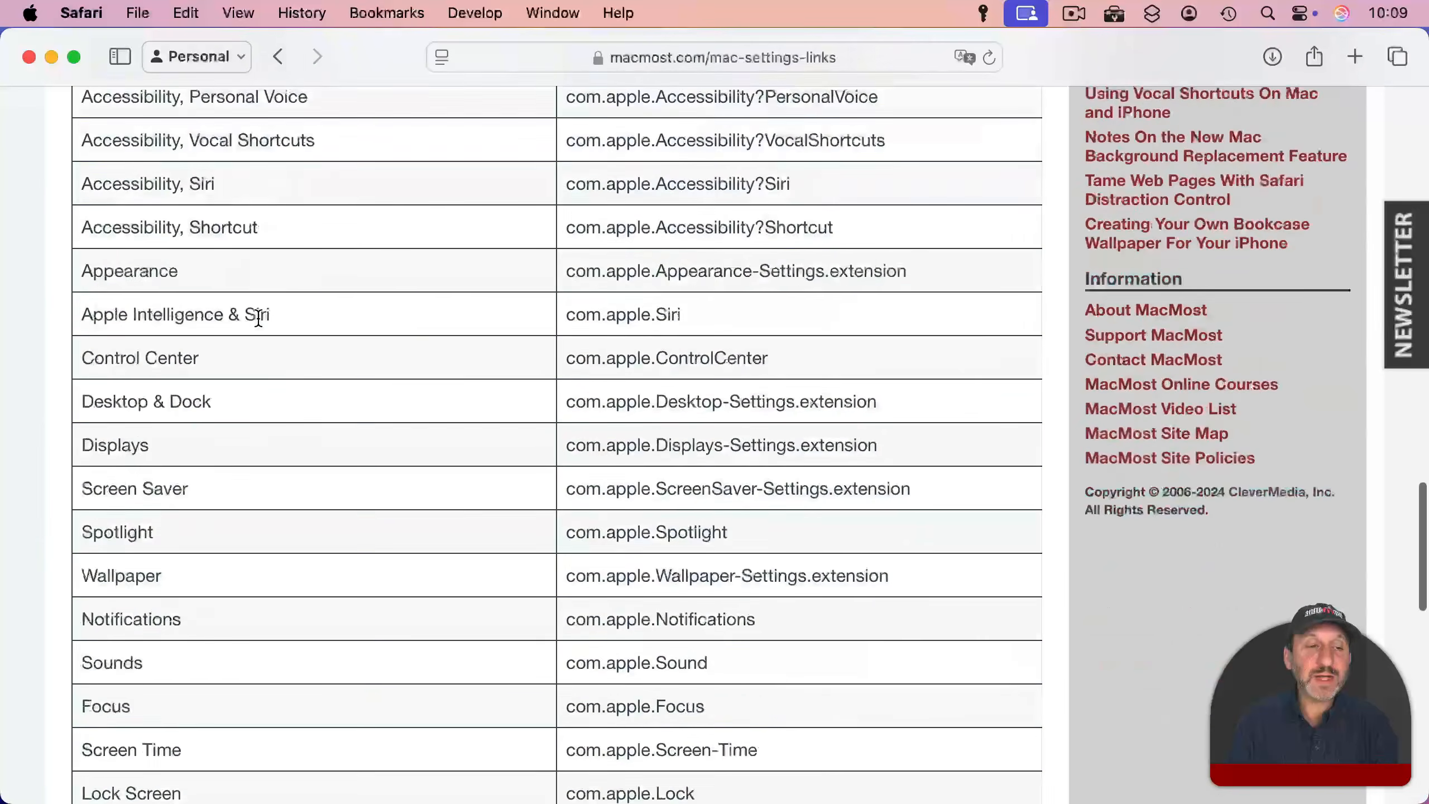
scroll(258, 320, down, 10)
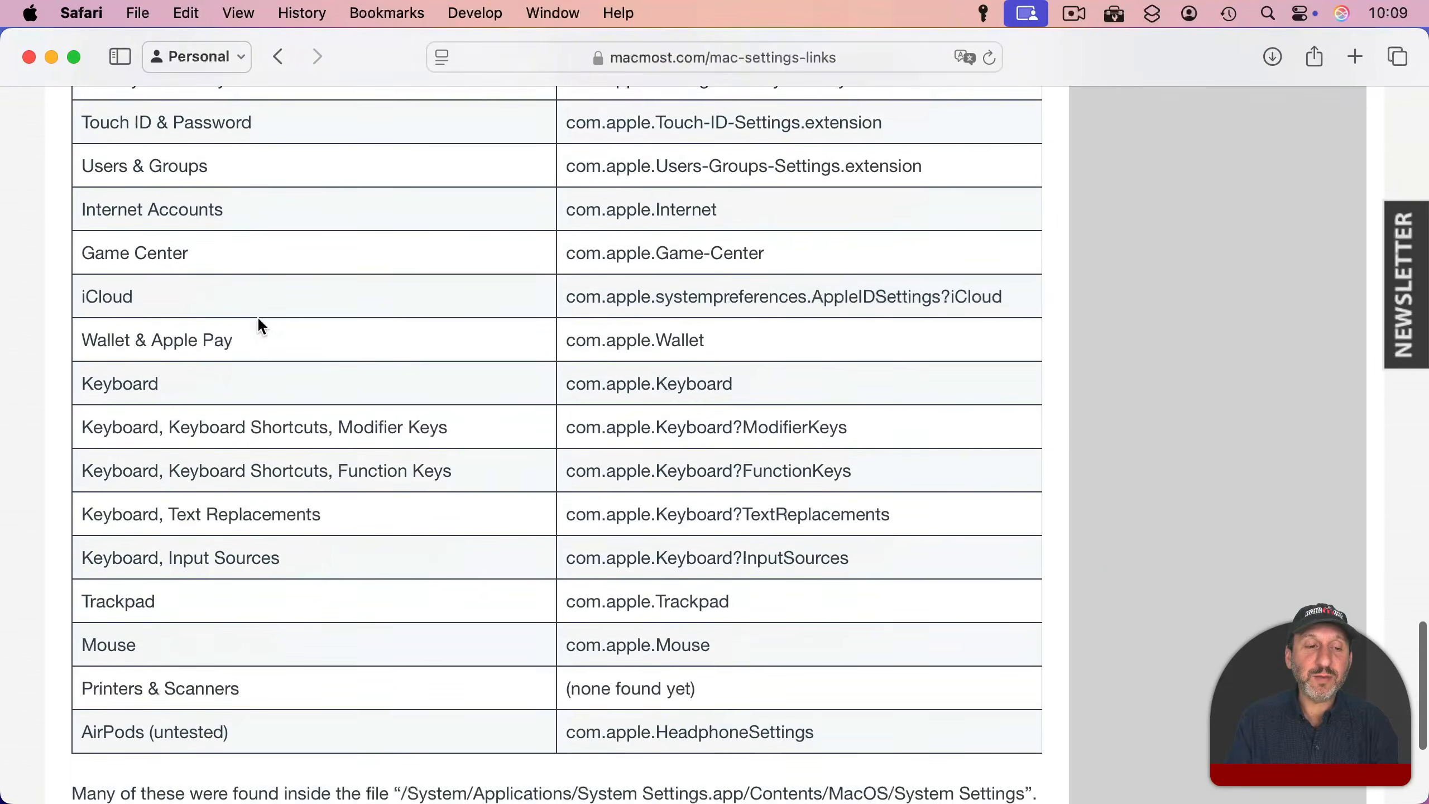
scroll(259, 318, down, 1)
drag(572, 504, 897, 505)
key(super+c)
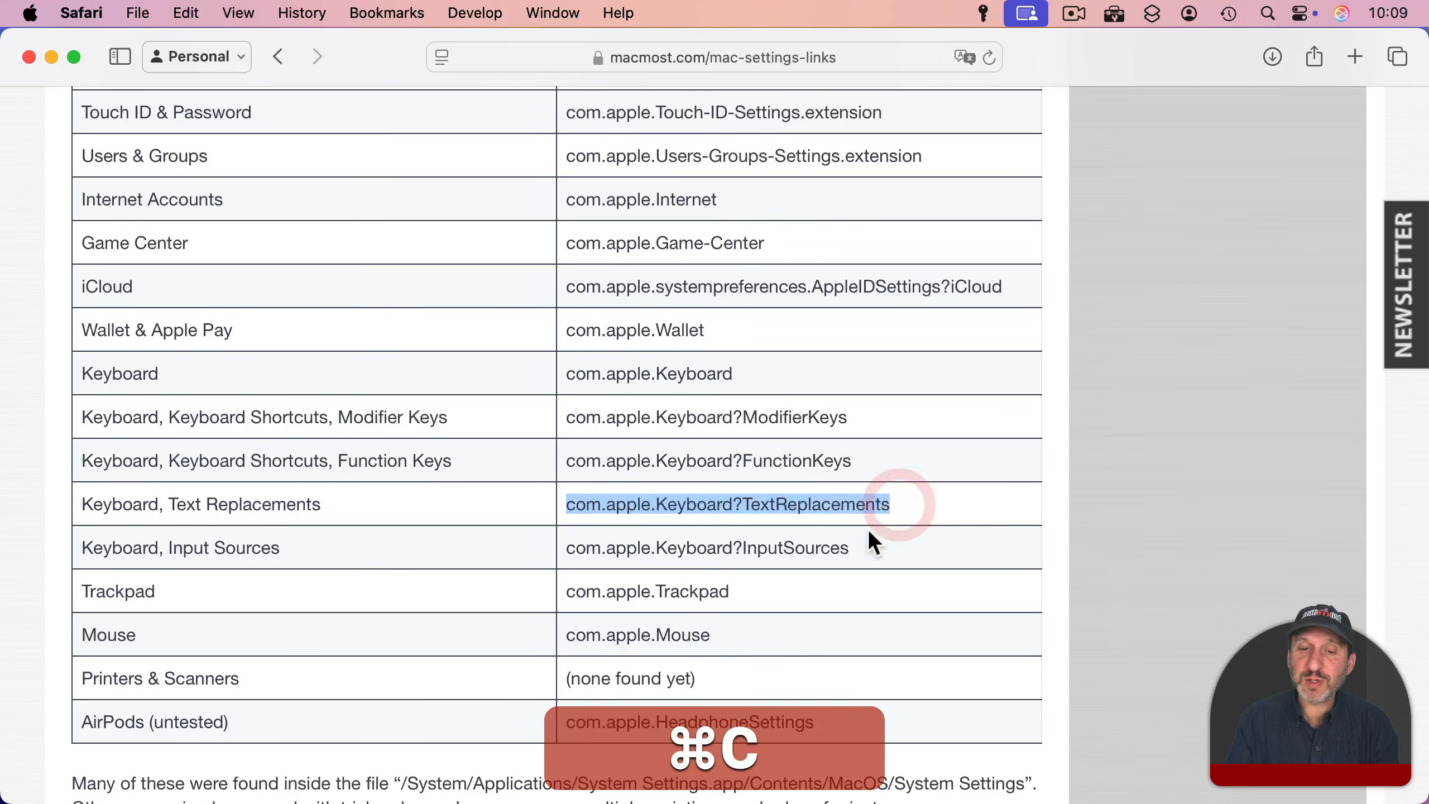
click(776, 504)
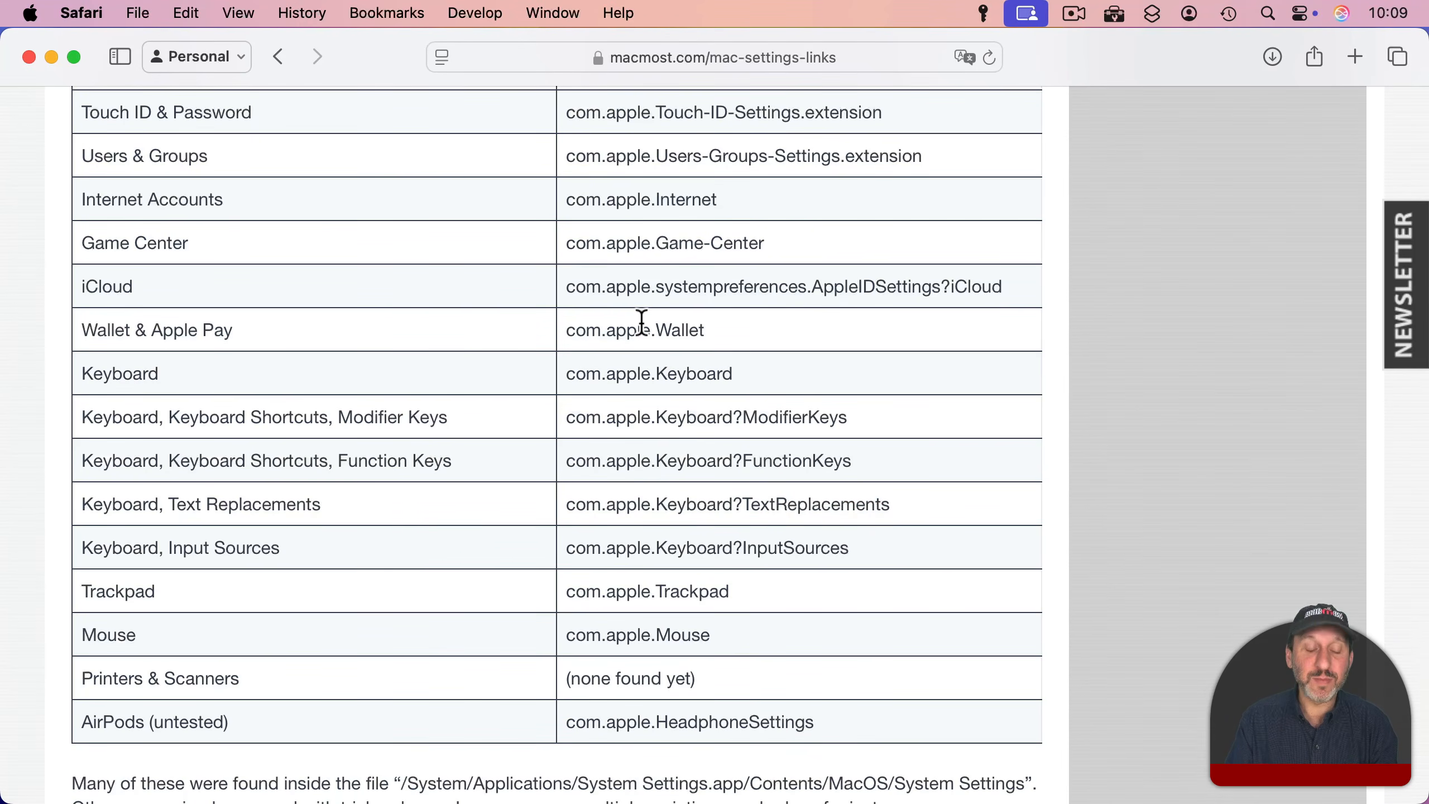
Step: Back in Shortcuts, change the Open URLs address to x-apple.systempreferences:com.apple.Keyboard?TextReplacements and run the shortcut
key(super+h)
drag(516, 119, 749, 128)
key(super+v)
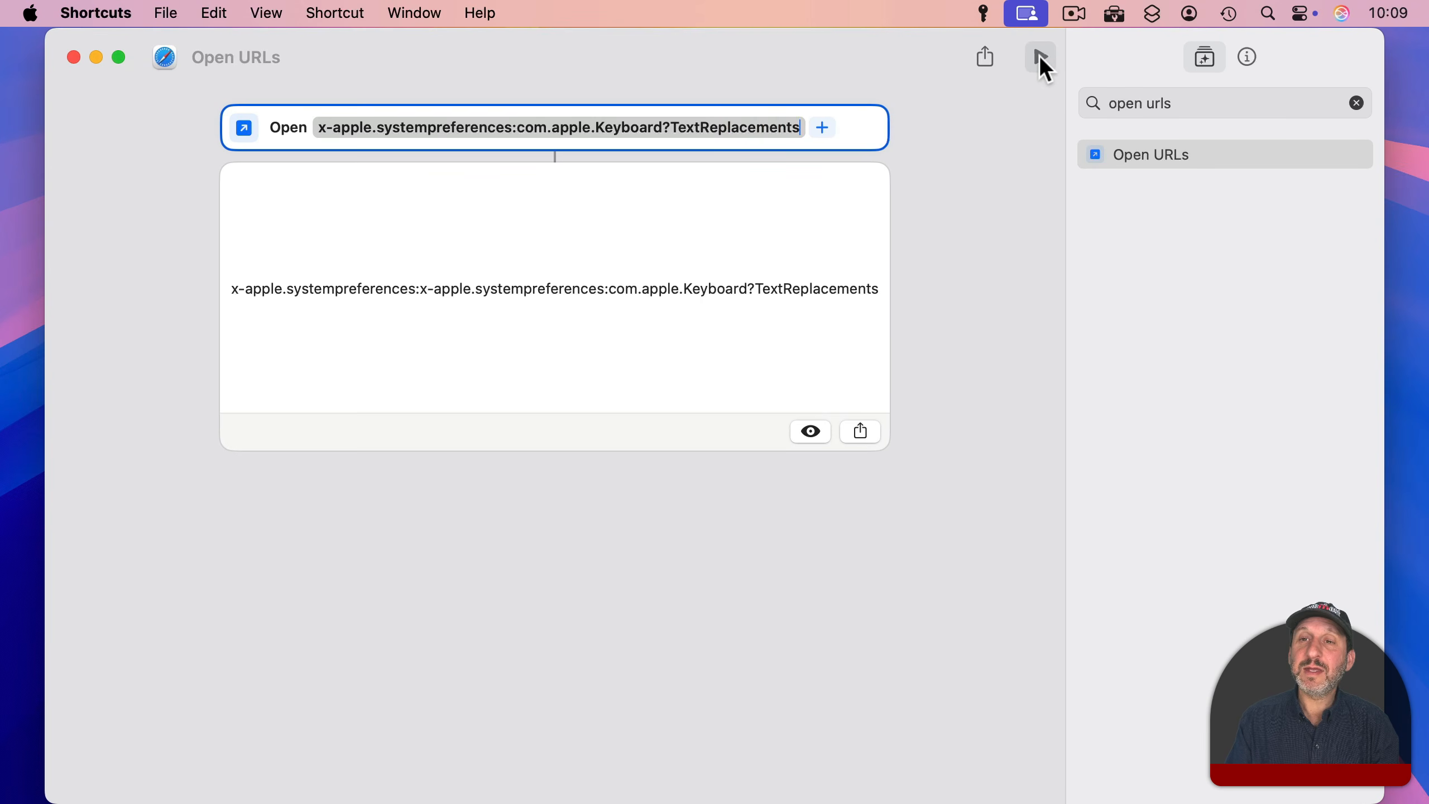
click(1040, 58)
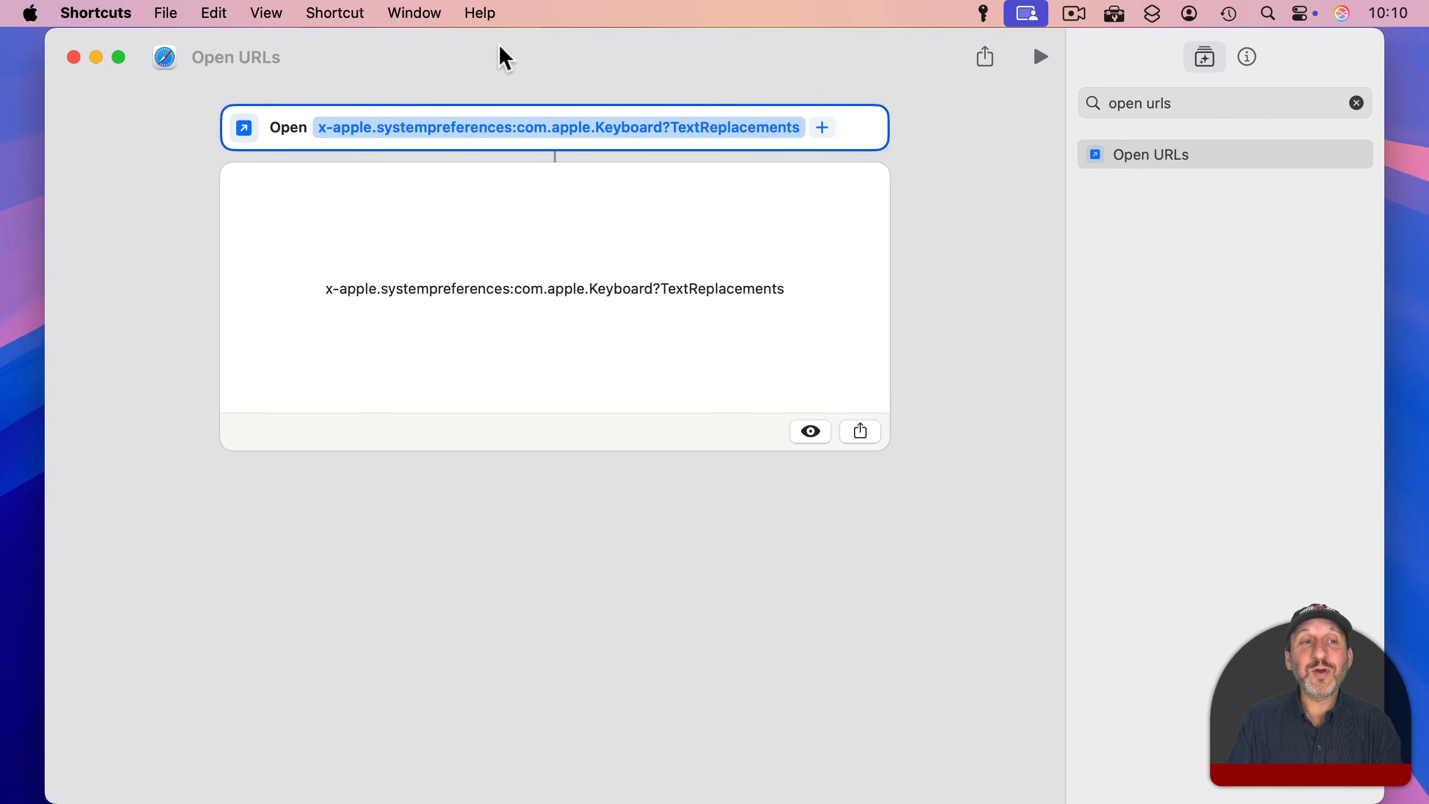
Step: Rename the shortcut as Text Replacements
click(215, 57)
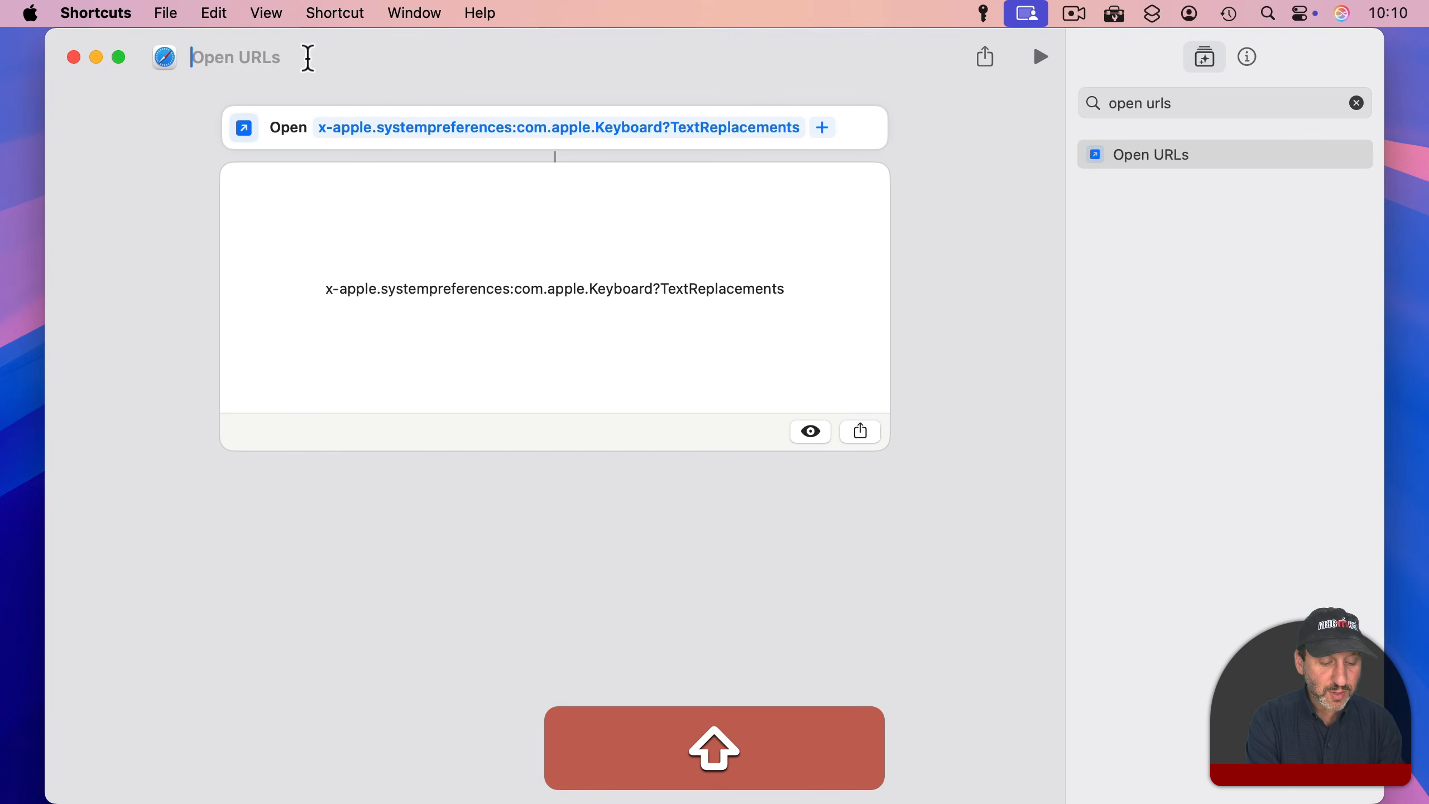
text(Text Replacem)
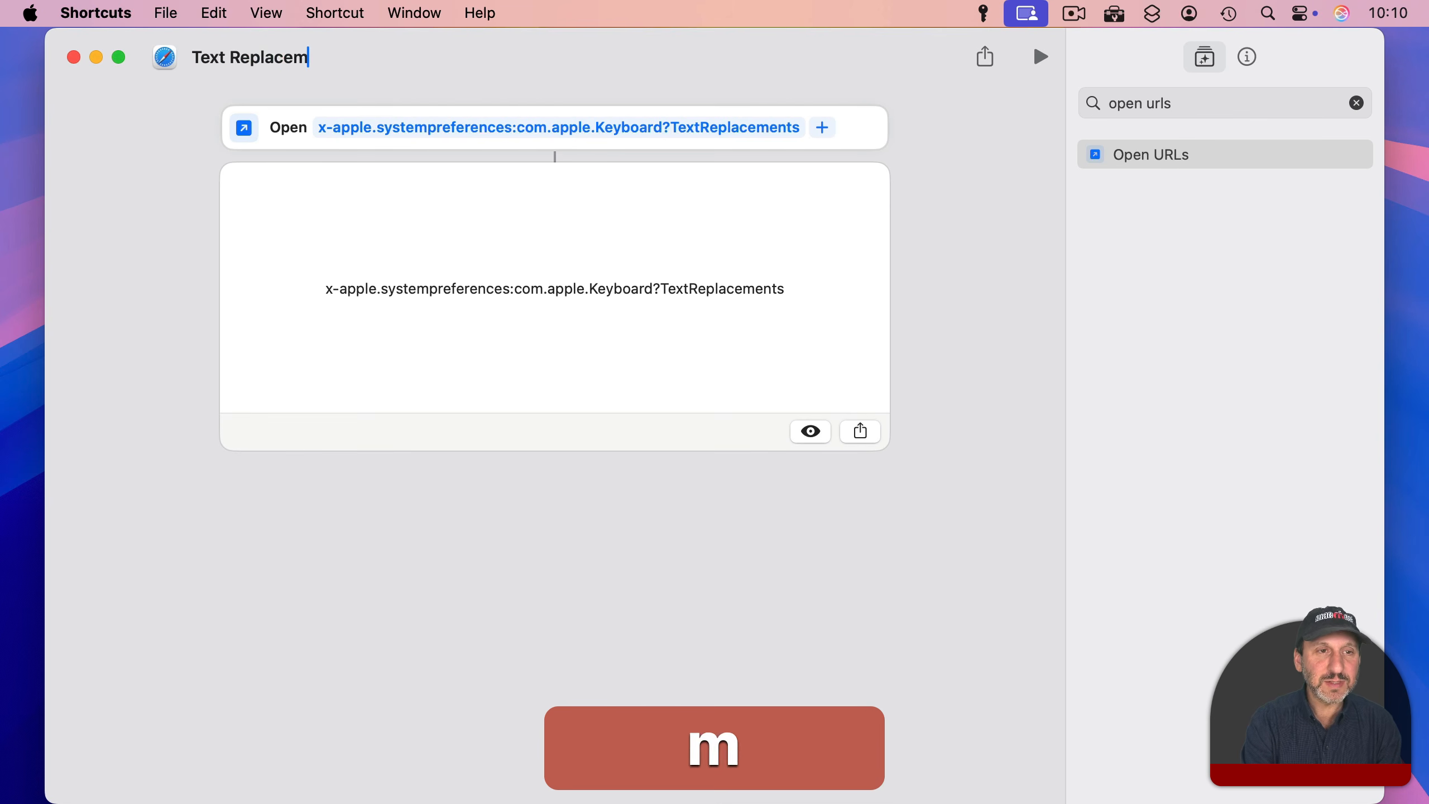
text(ents)
key(Return)
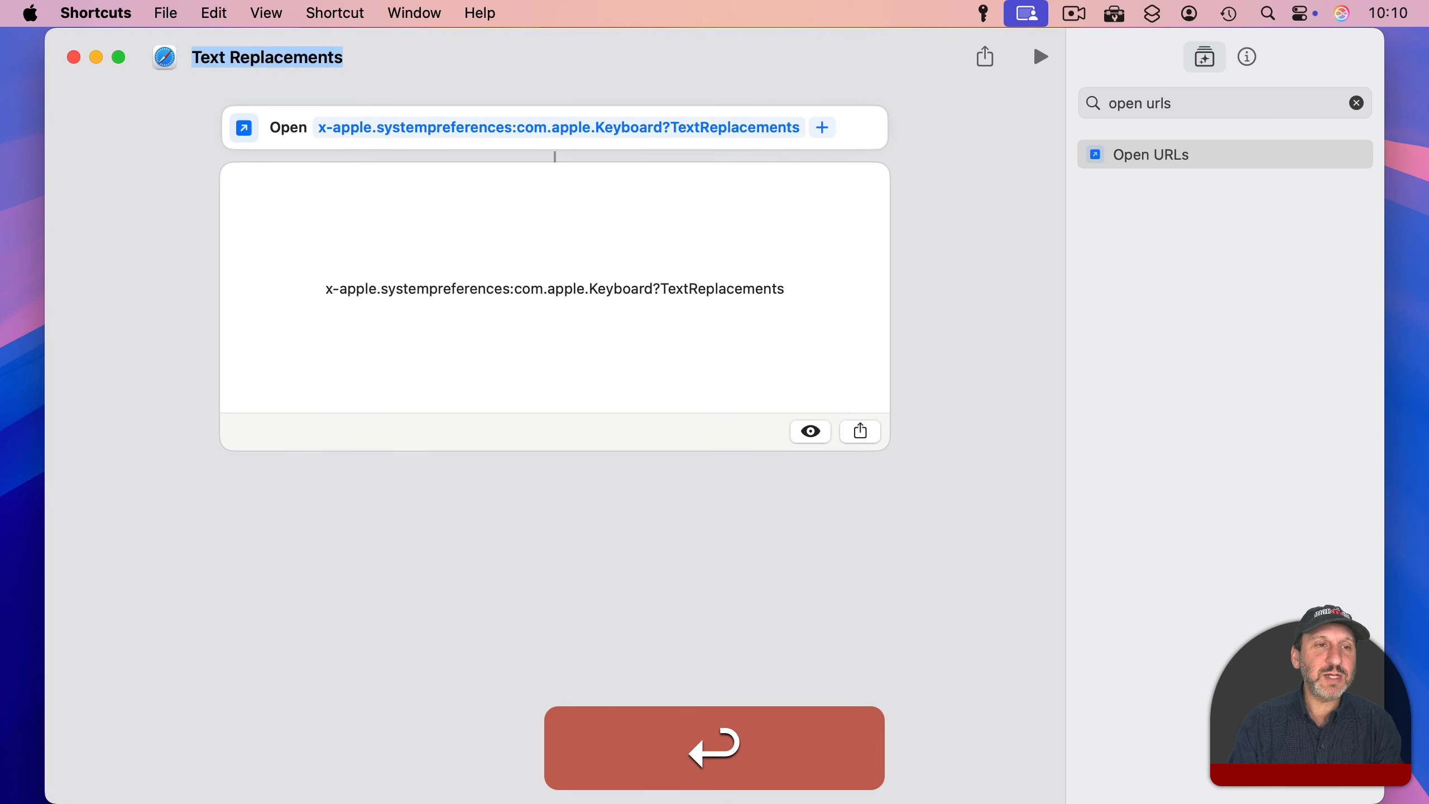
Step: Change the shortcut's icon to the solid single gear symbol with a dark purple background
click(165, 56)
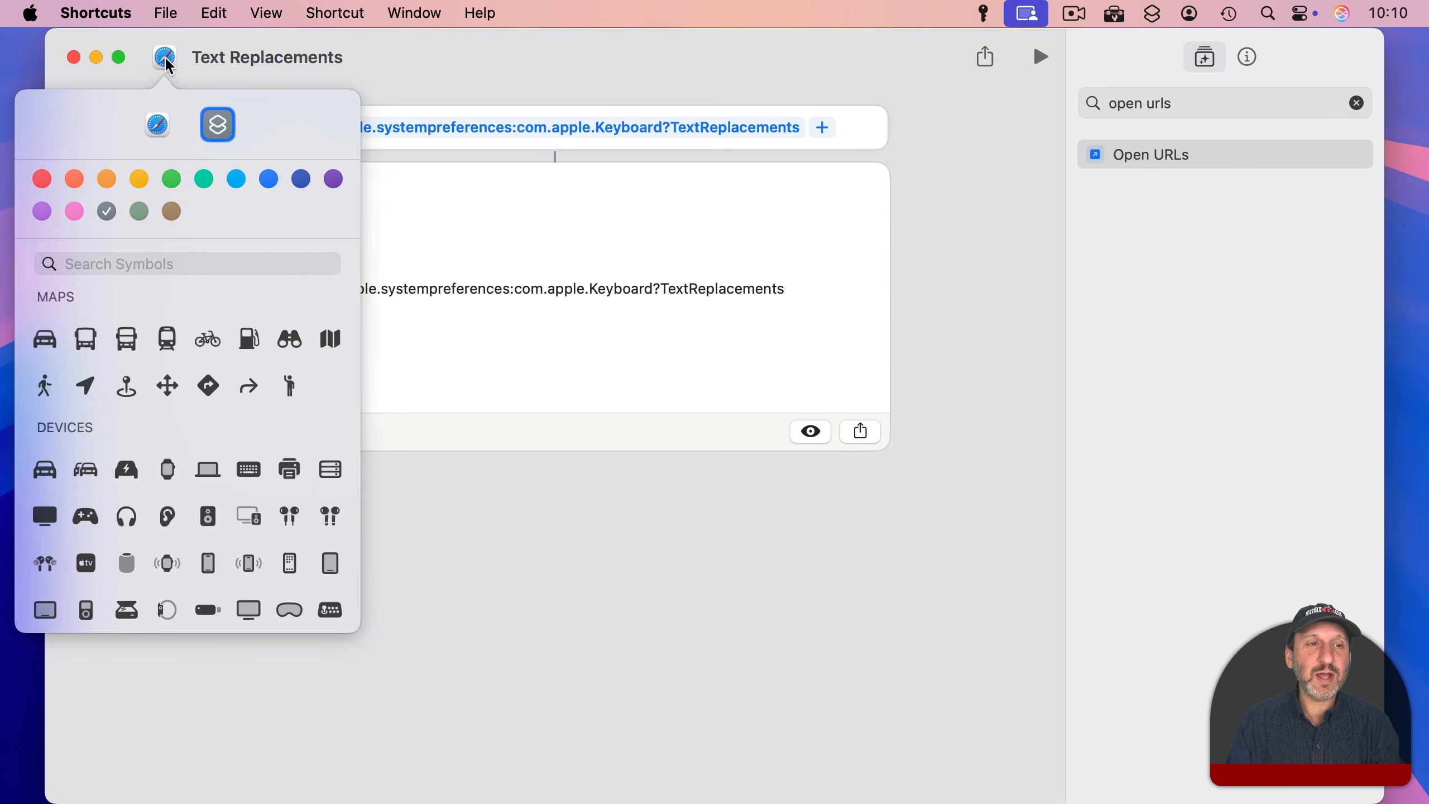
click(218, 124)
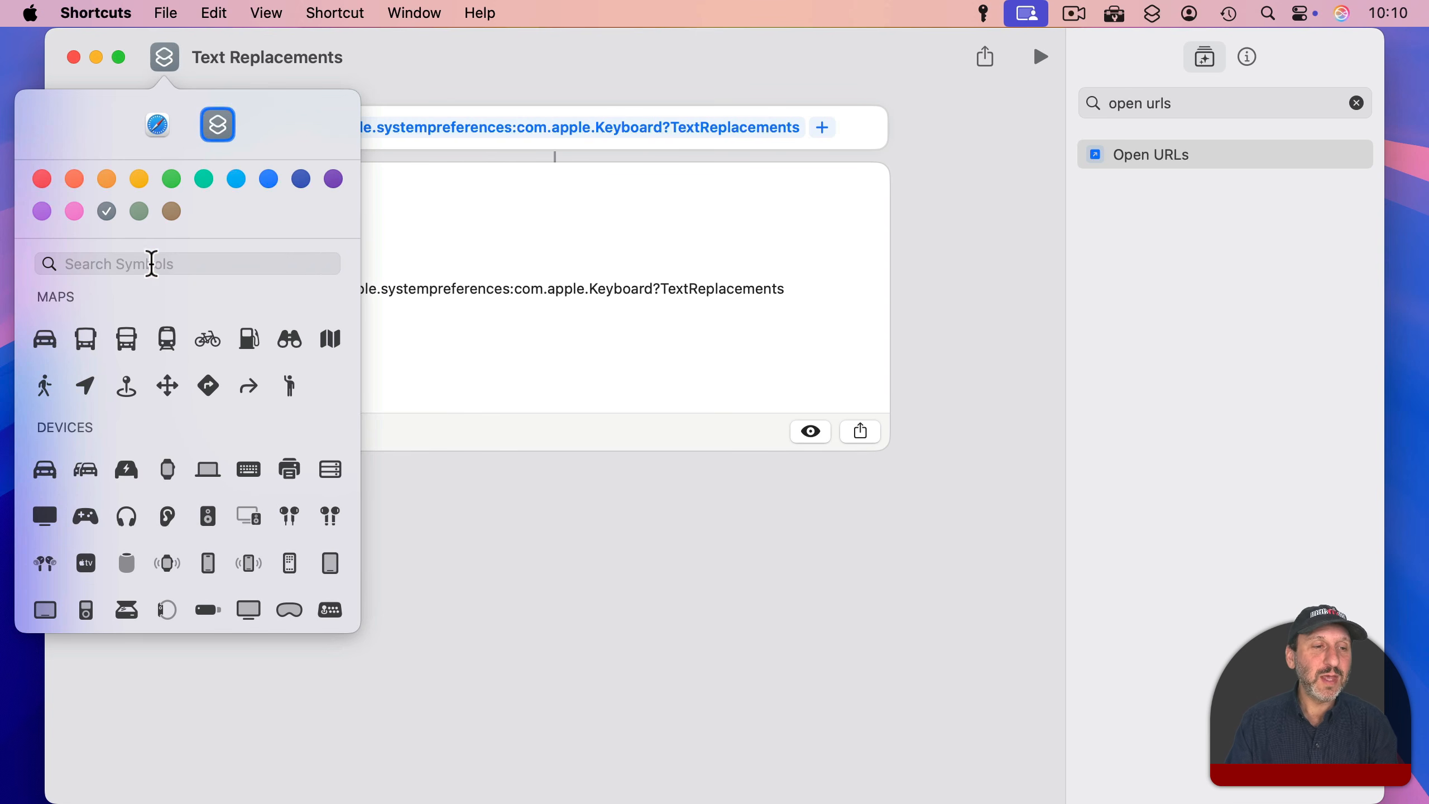
click(132, 263)
text(gear)
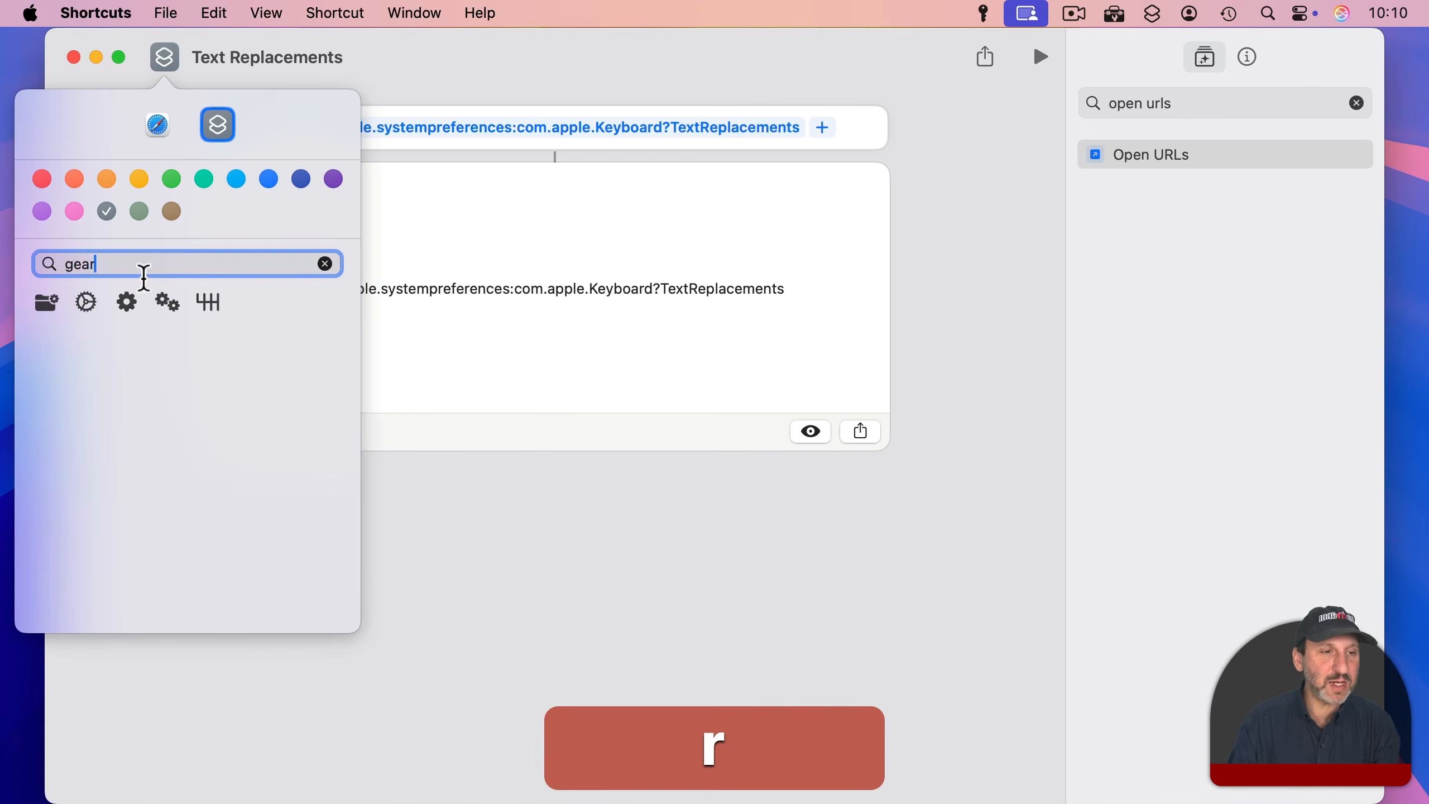
click(129, 300)
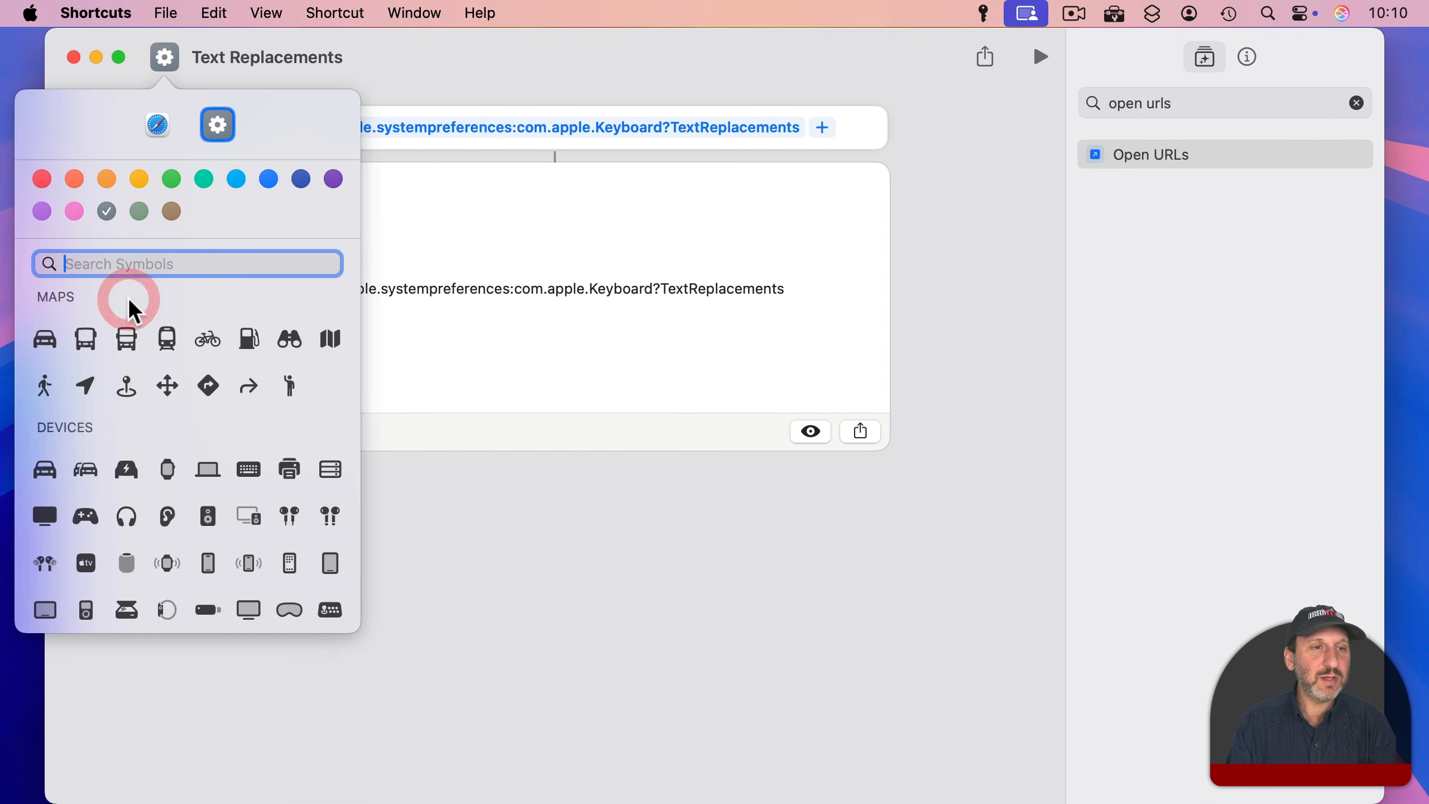
click(335, 181)
click(486, 90)
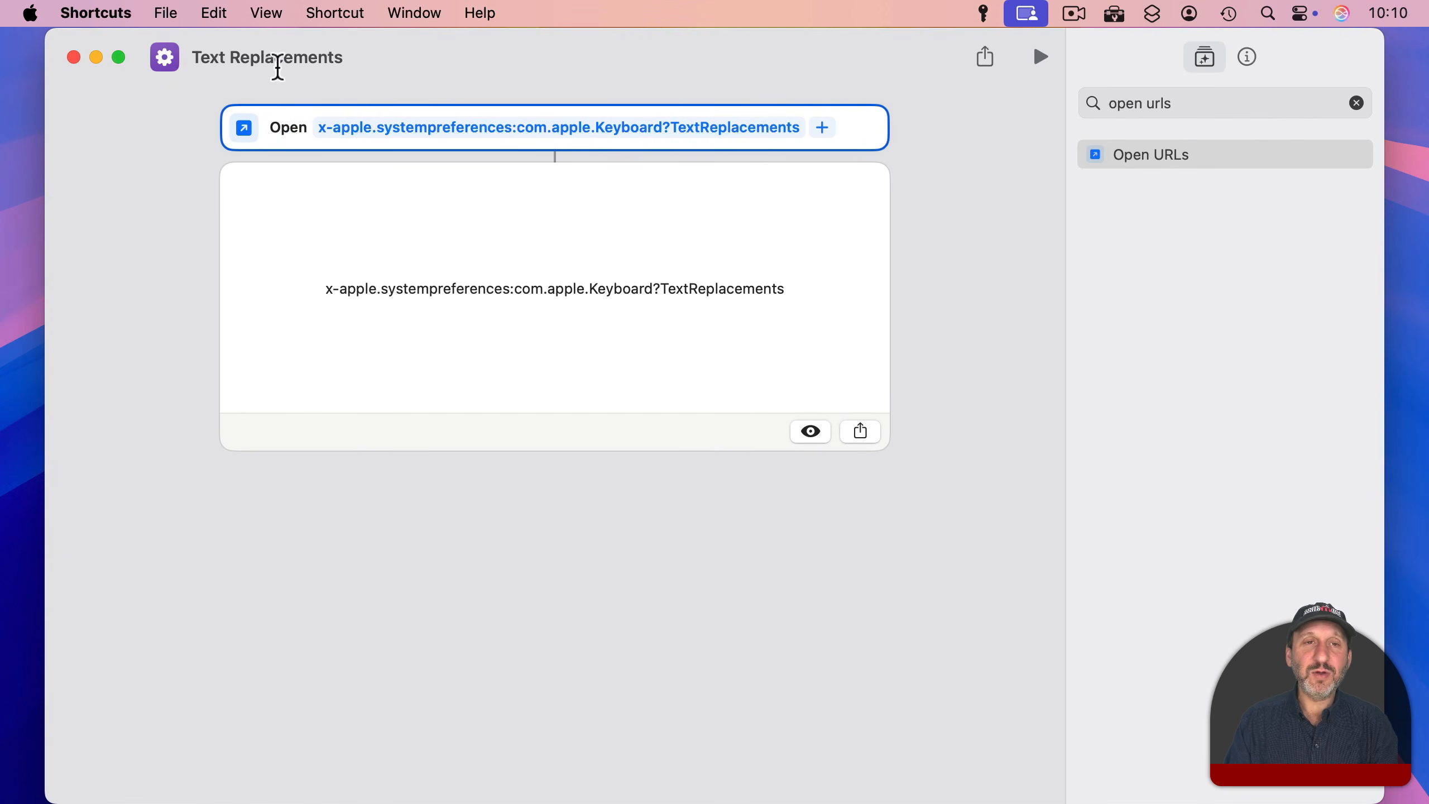
Step: Enable Pin in Menu Bar for the shortcut, run Text Replacements from the menu bar, and dismiss the replacements list
click(1245, 57)
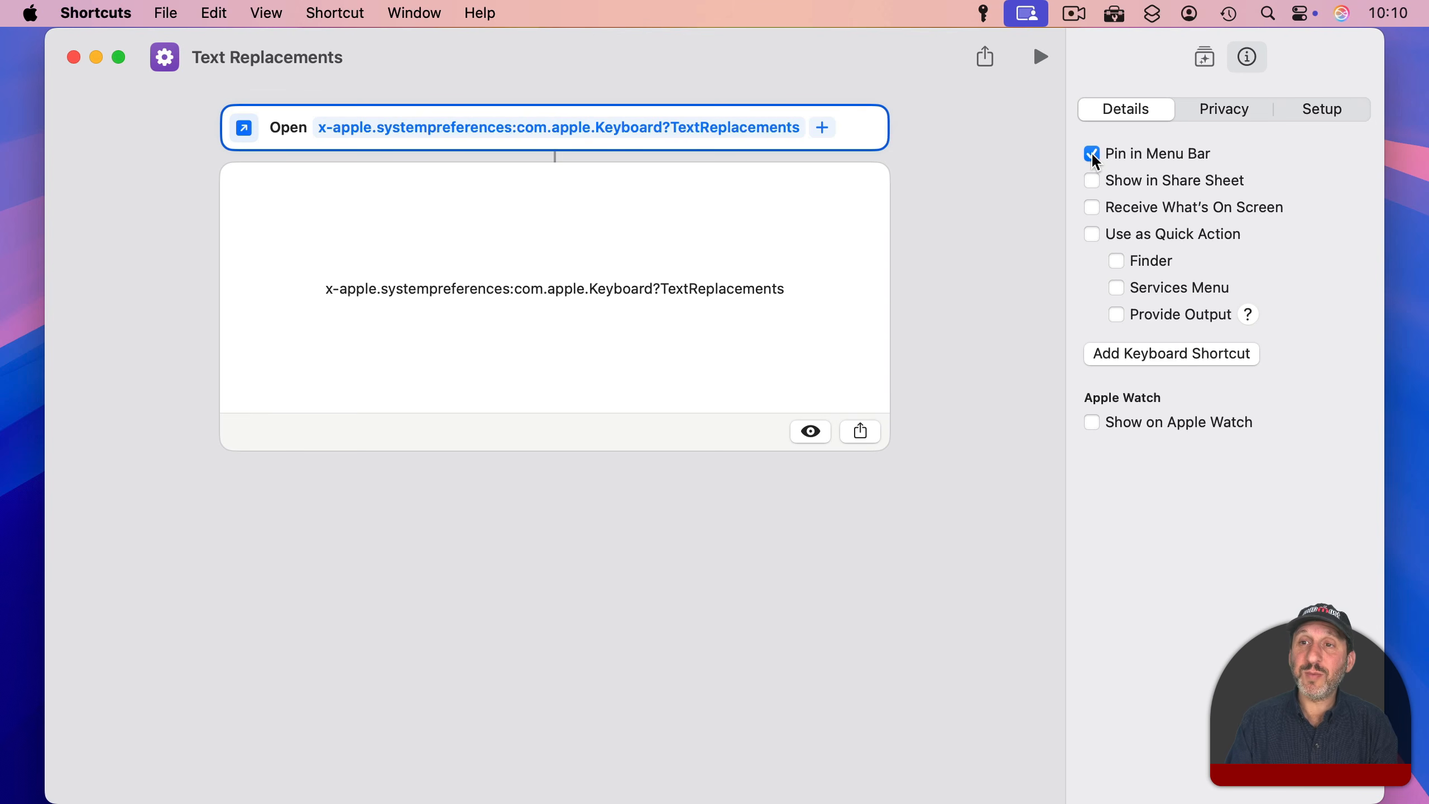
click(1153, 15)
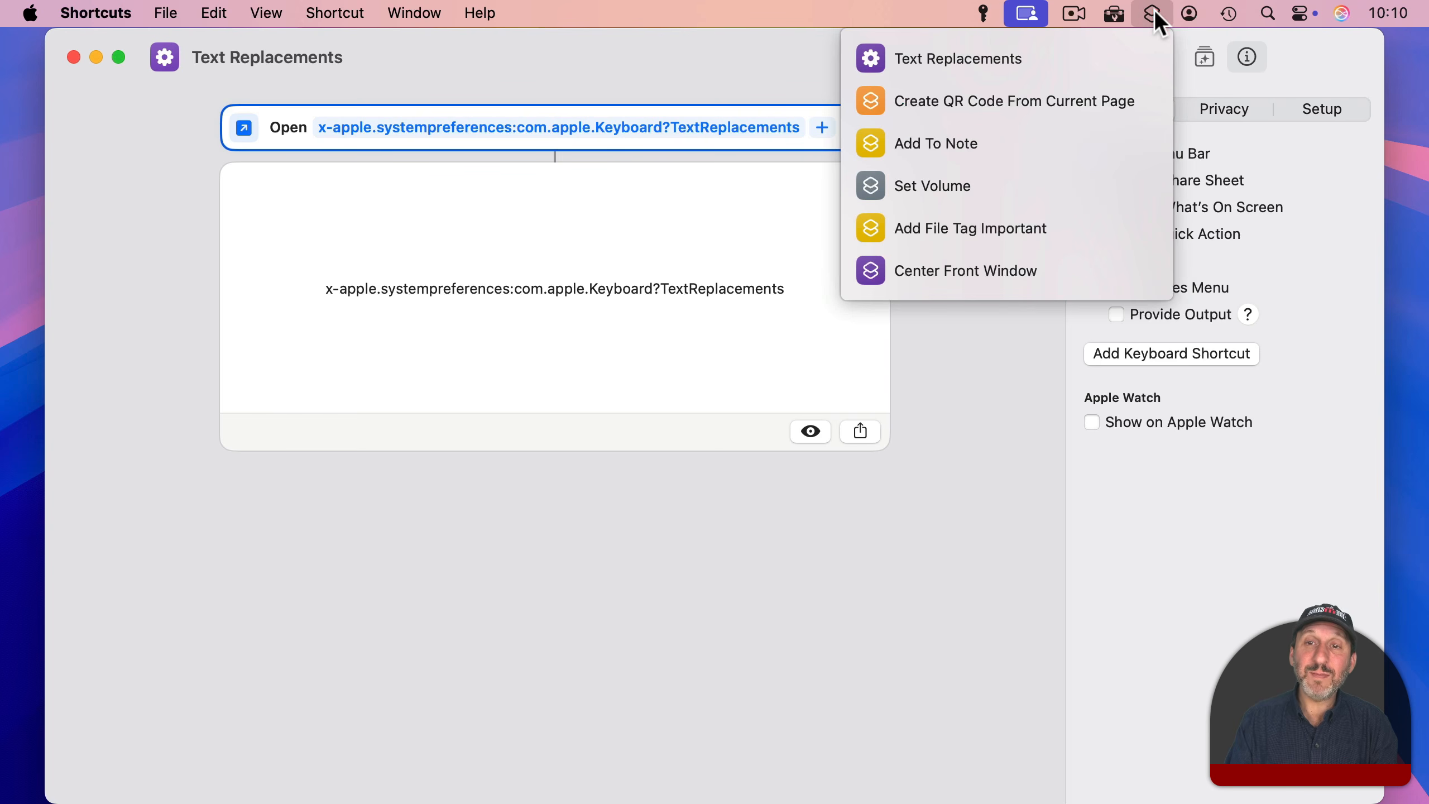
click(1027, 54)
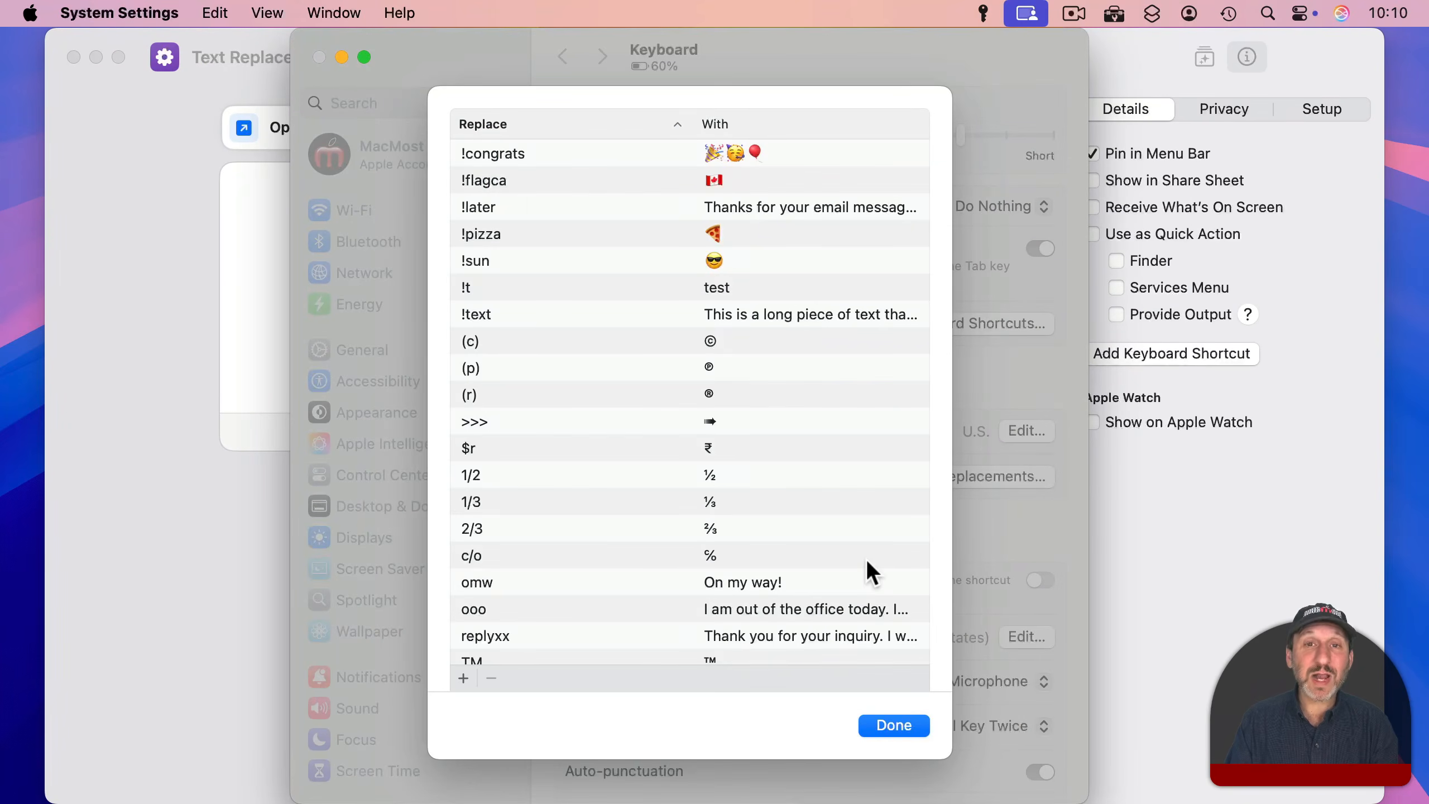
click(895, 726)
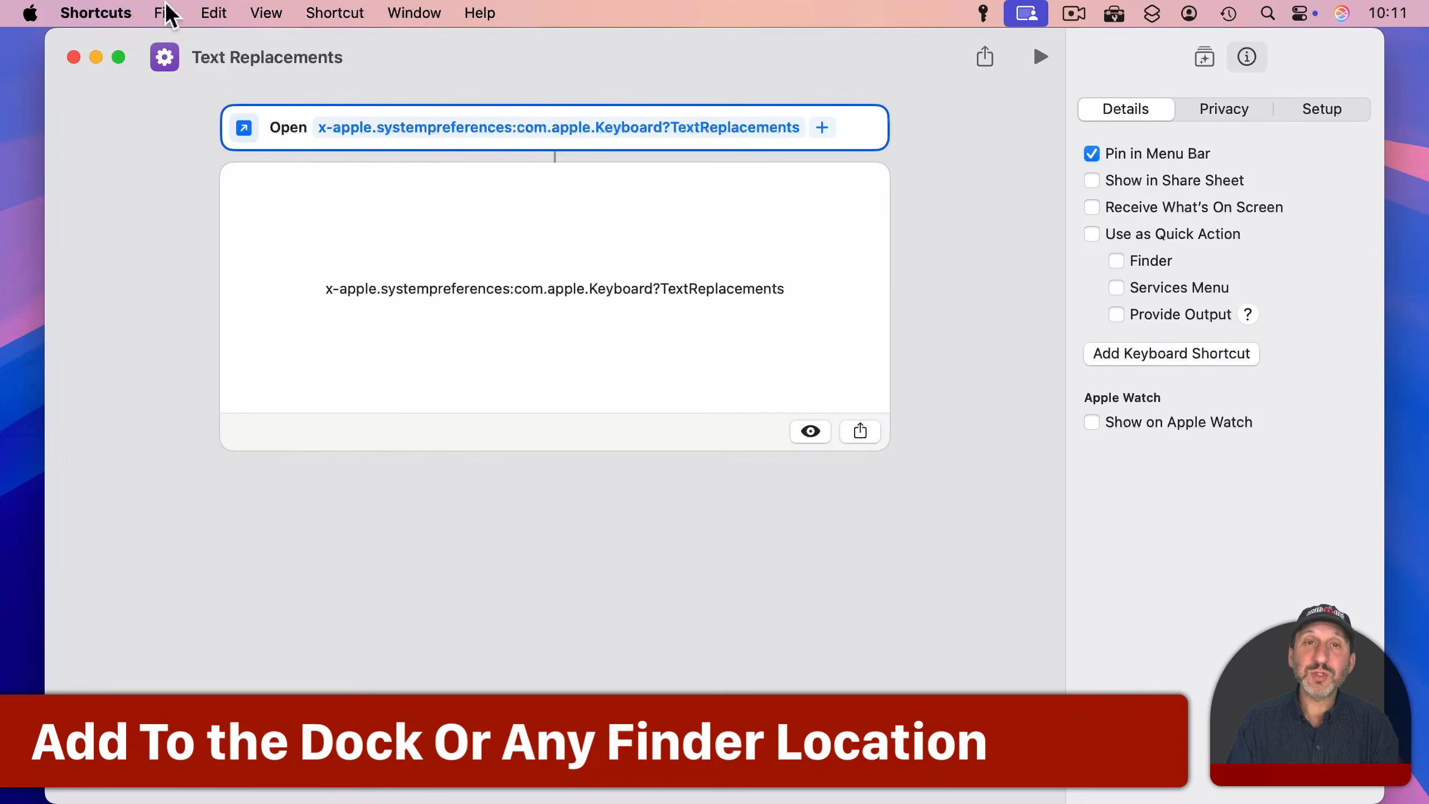
Step: Add the Text Replacements shortcut to the Dock and launch it from there
click(165, 12)
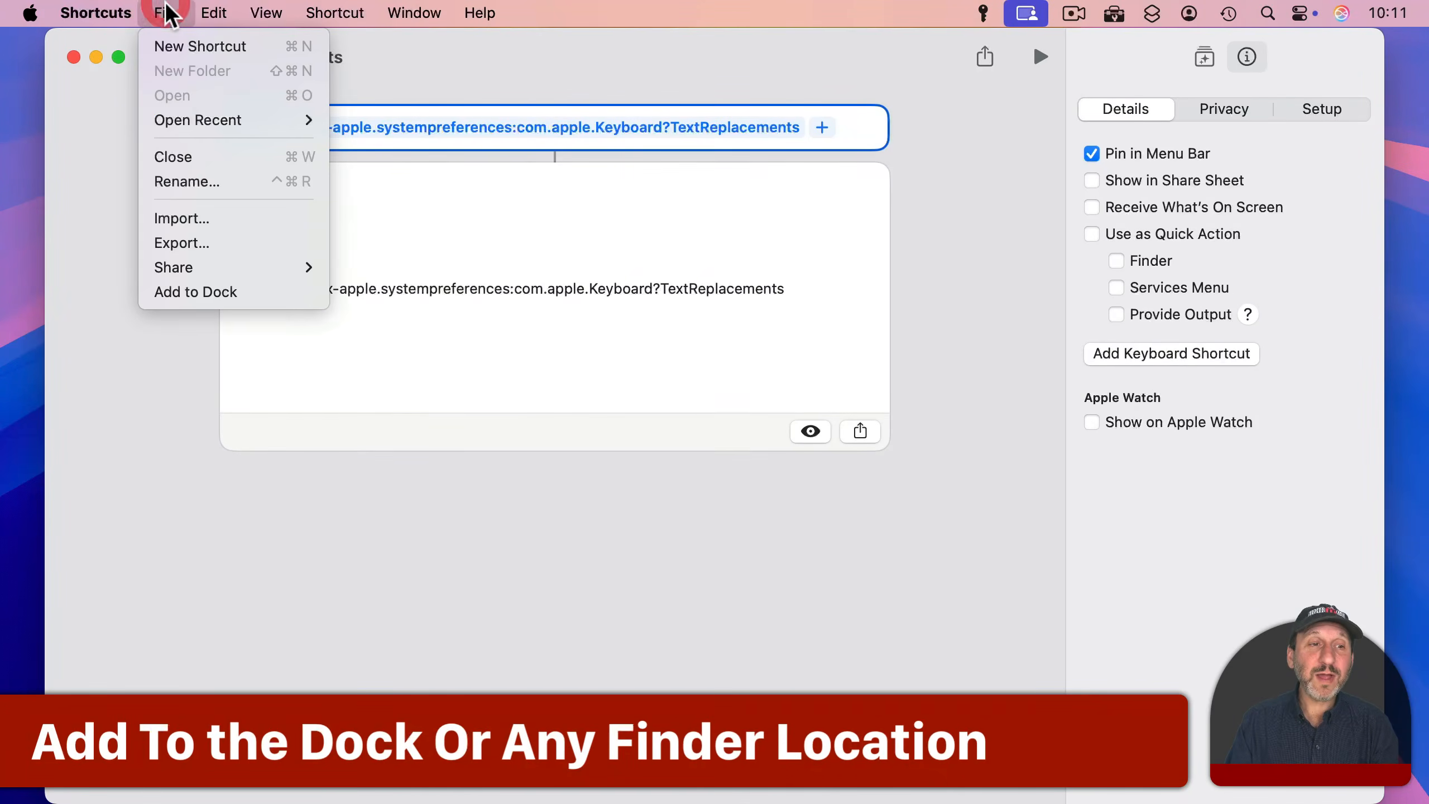
click(208, 289)
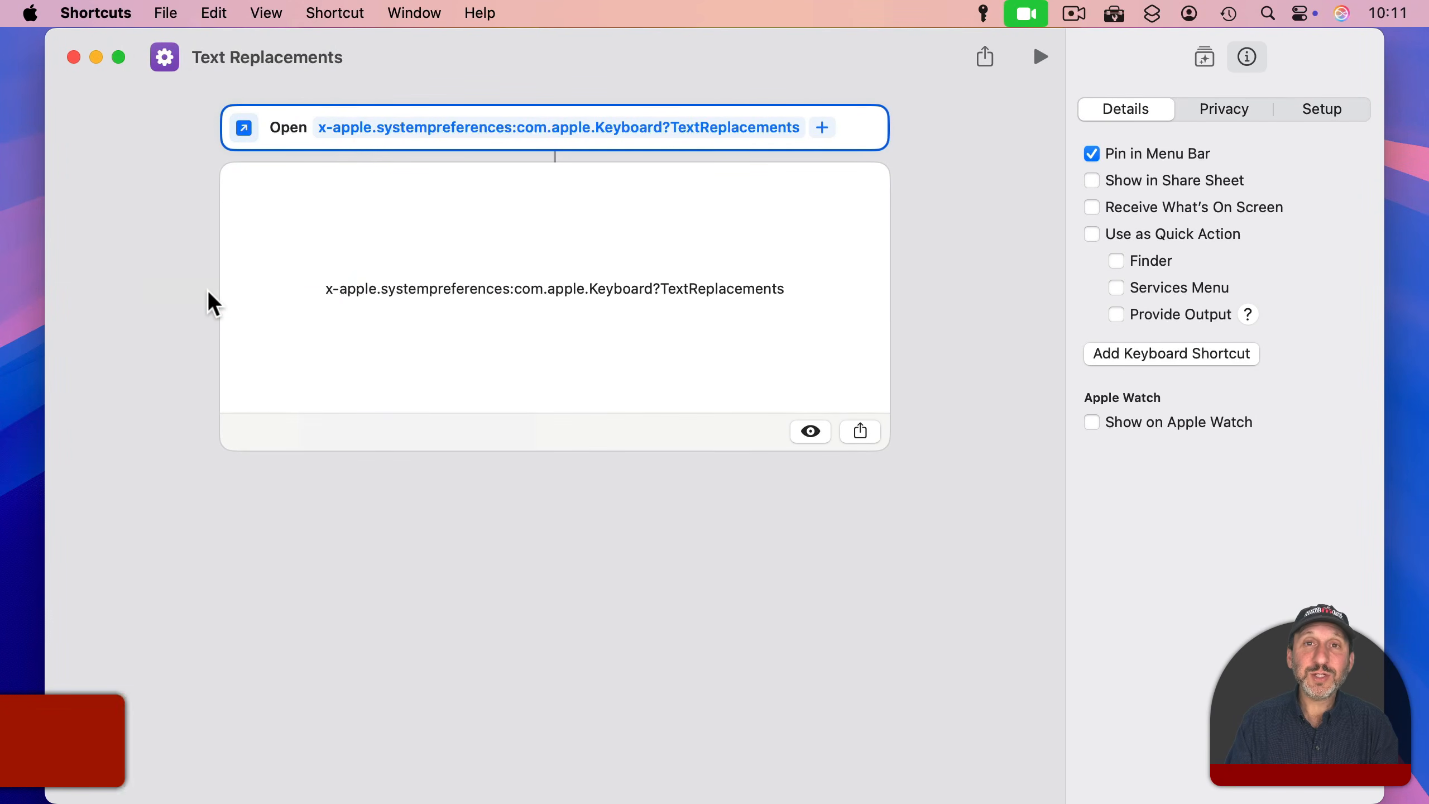
mouse_move(1249, 775)
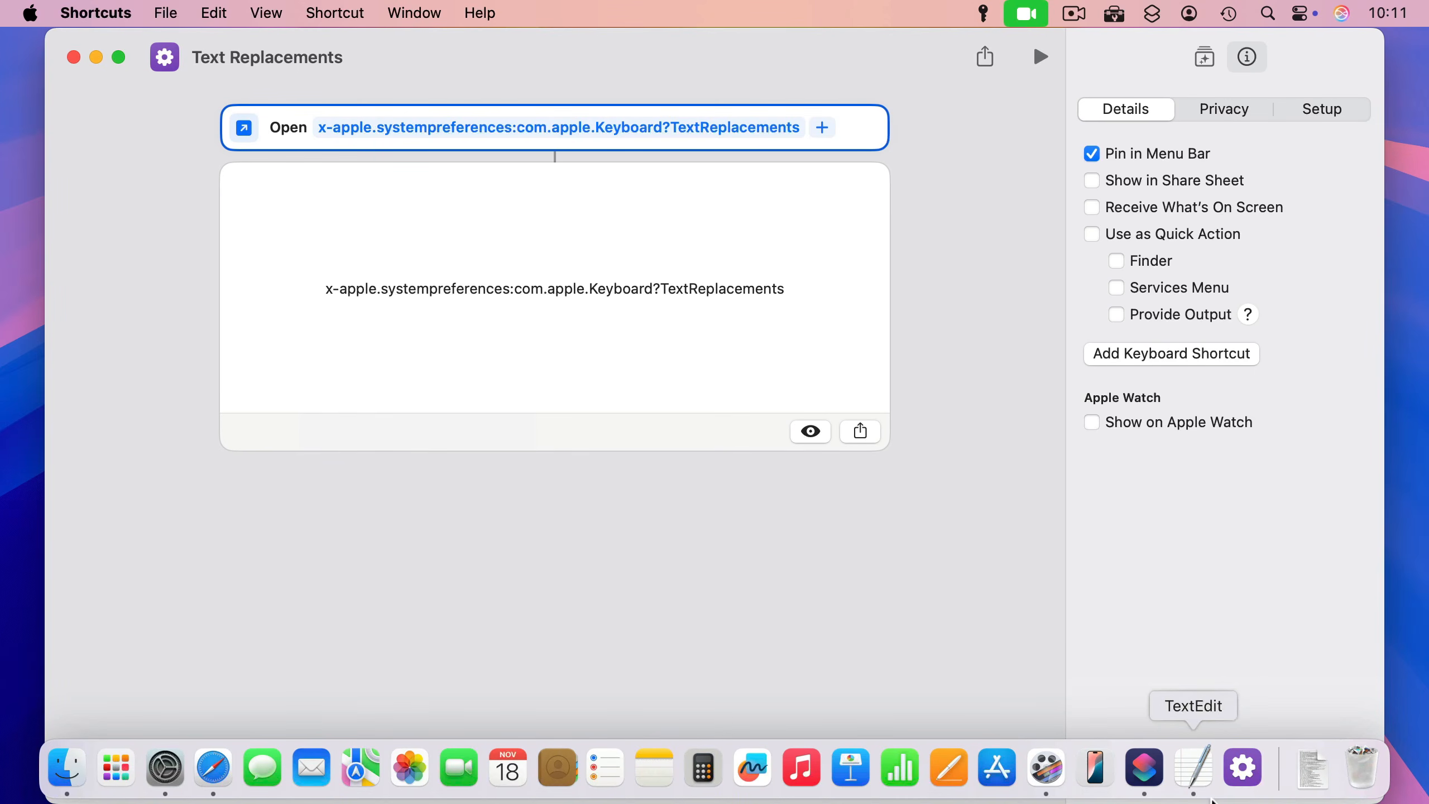
click(1244, 761)
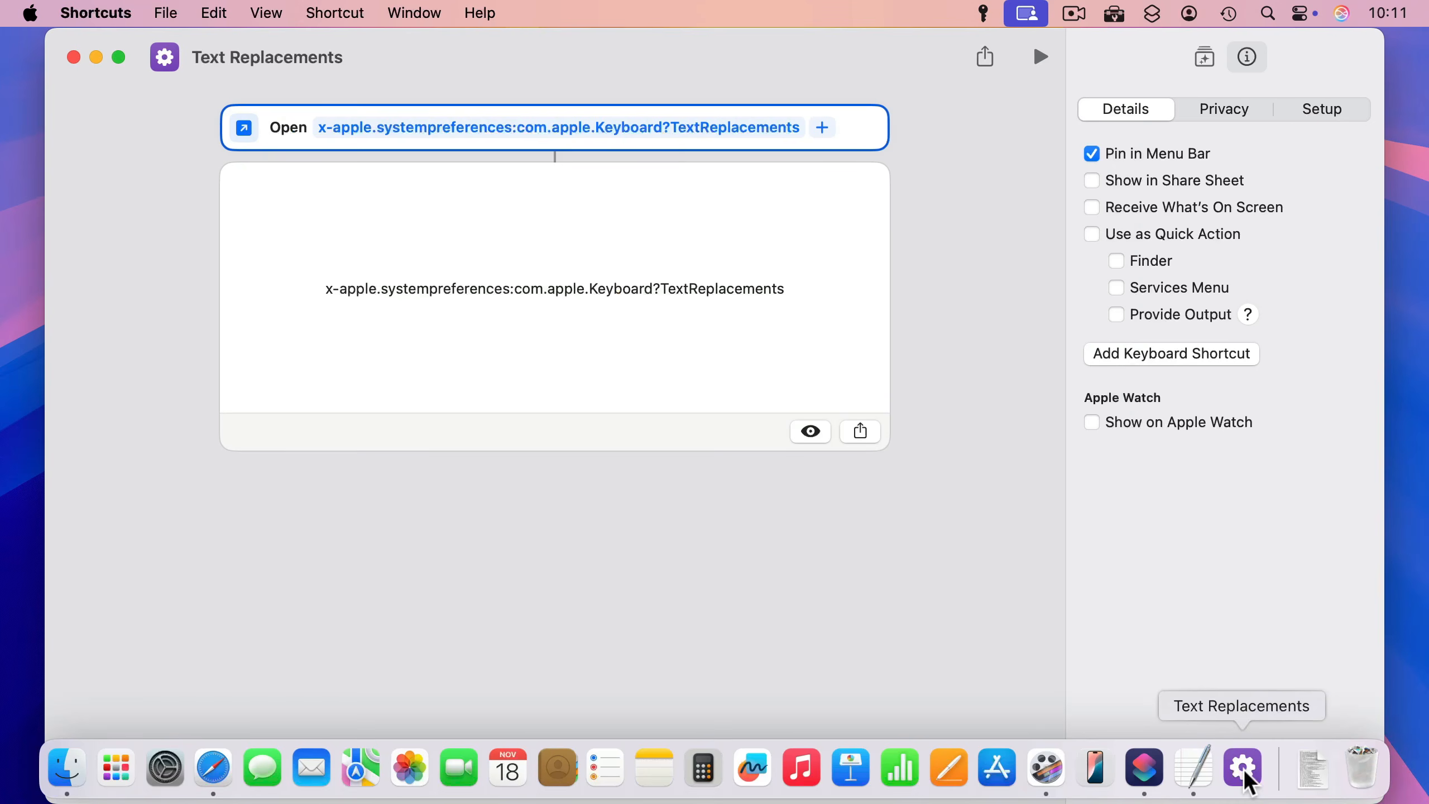
Step: Reveal the Dock's Text Replacements app in Finder and check the folder path of its Applications folder
right_click(1249, 782)
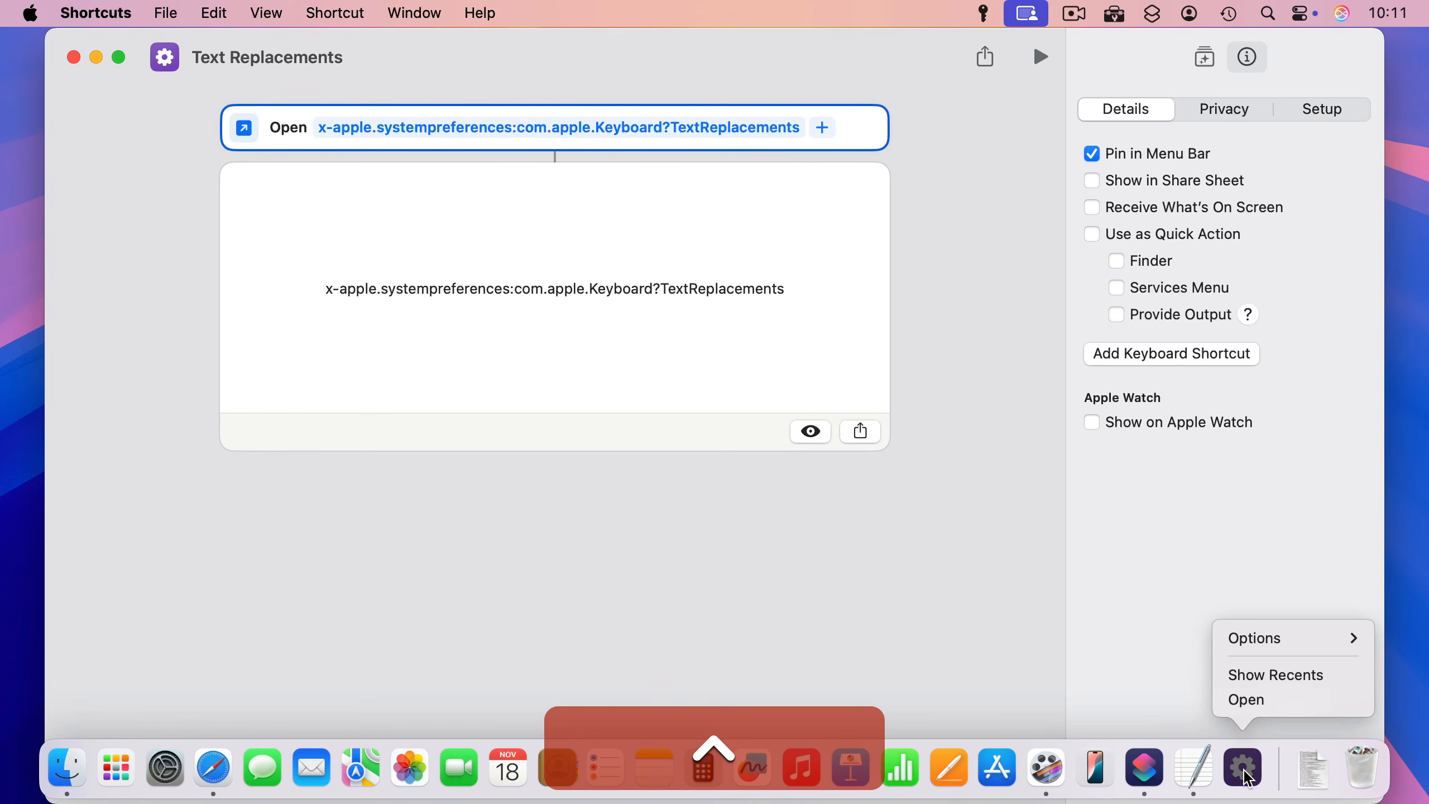
mouse_move(1263, 649)
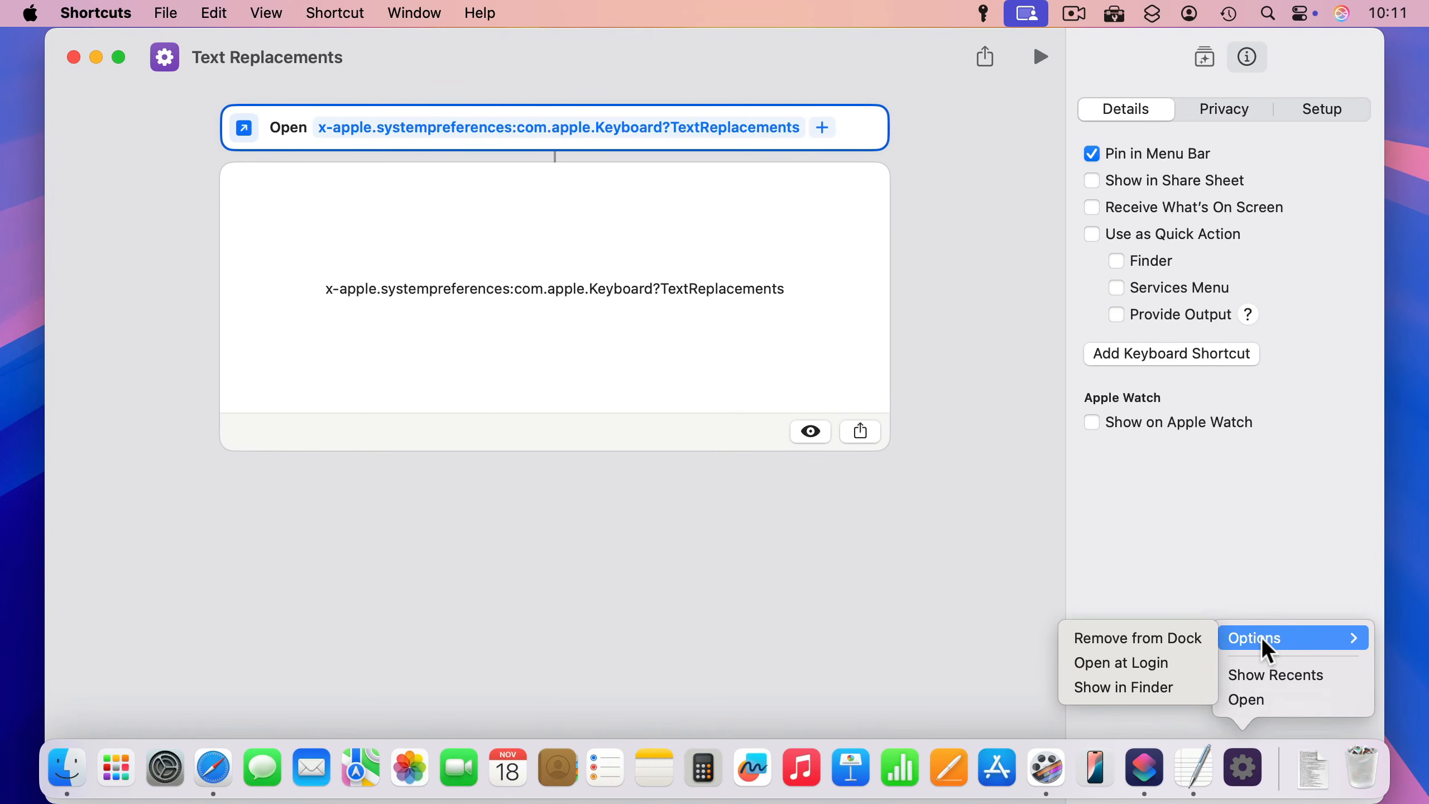
click(1163, 690)
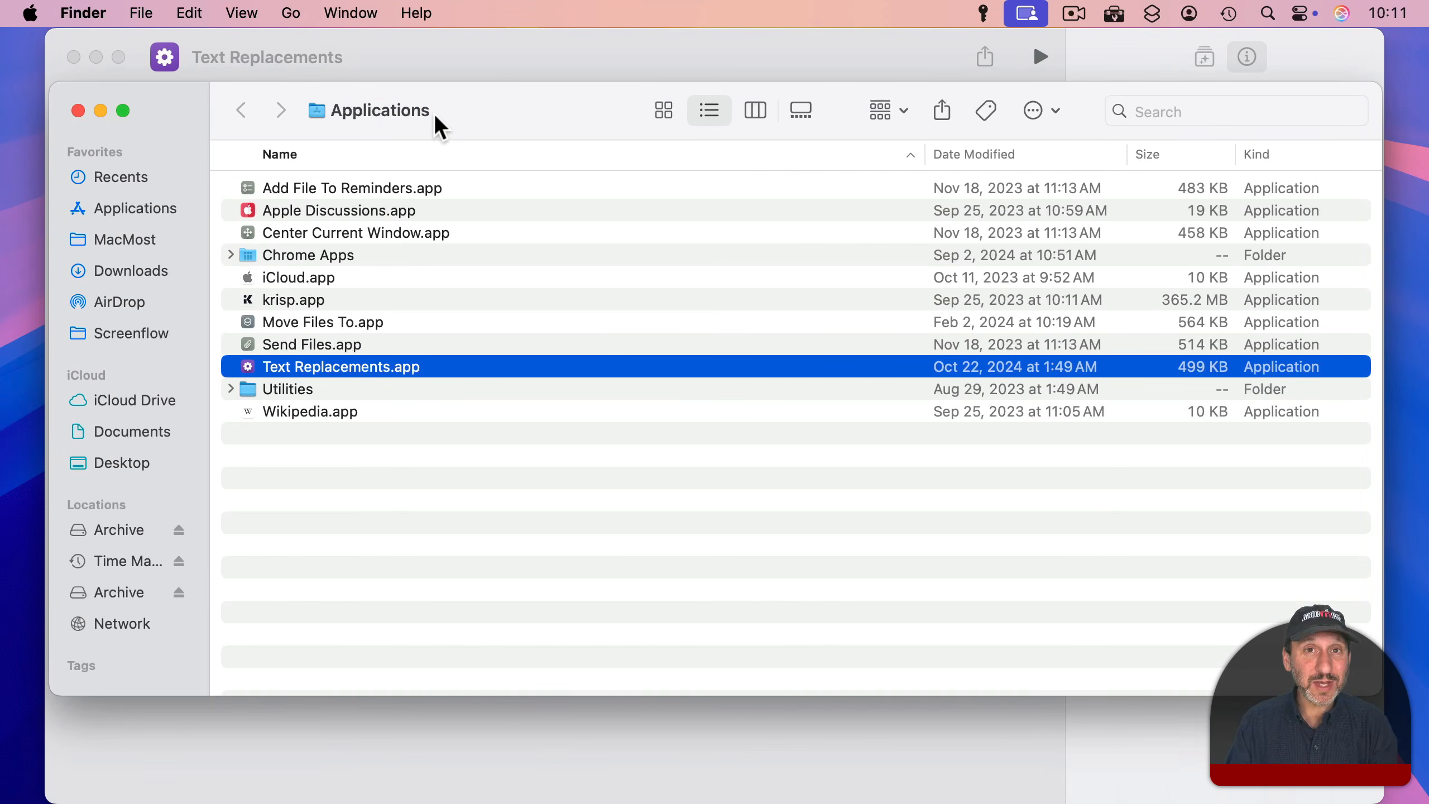
super+click(388, 118)
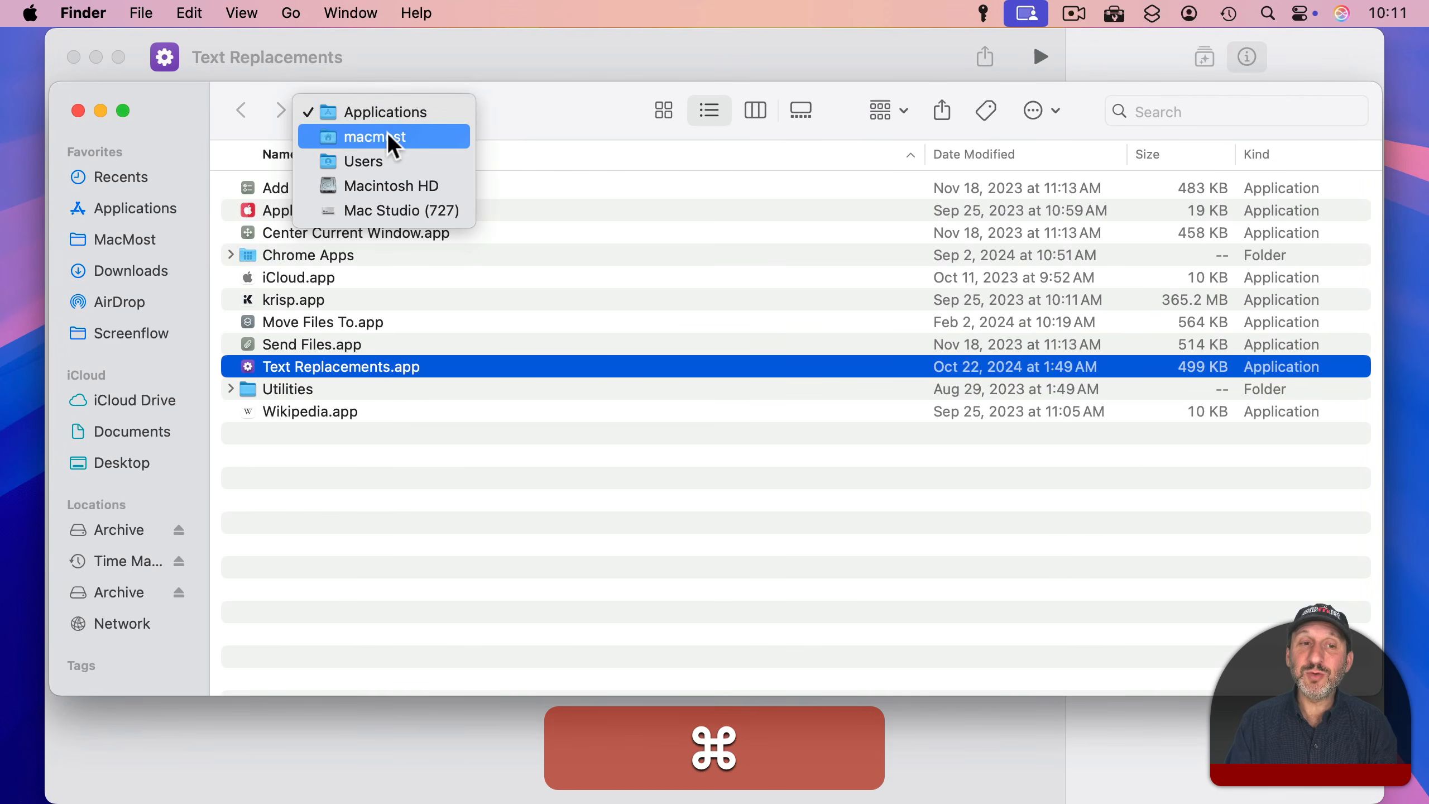
click(576, 119)
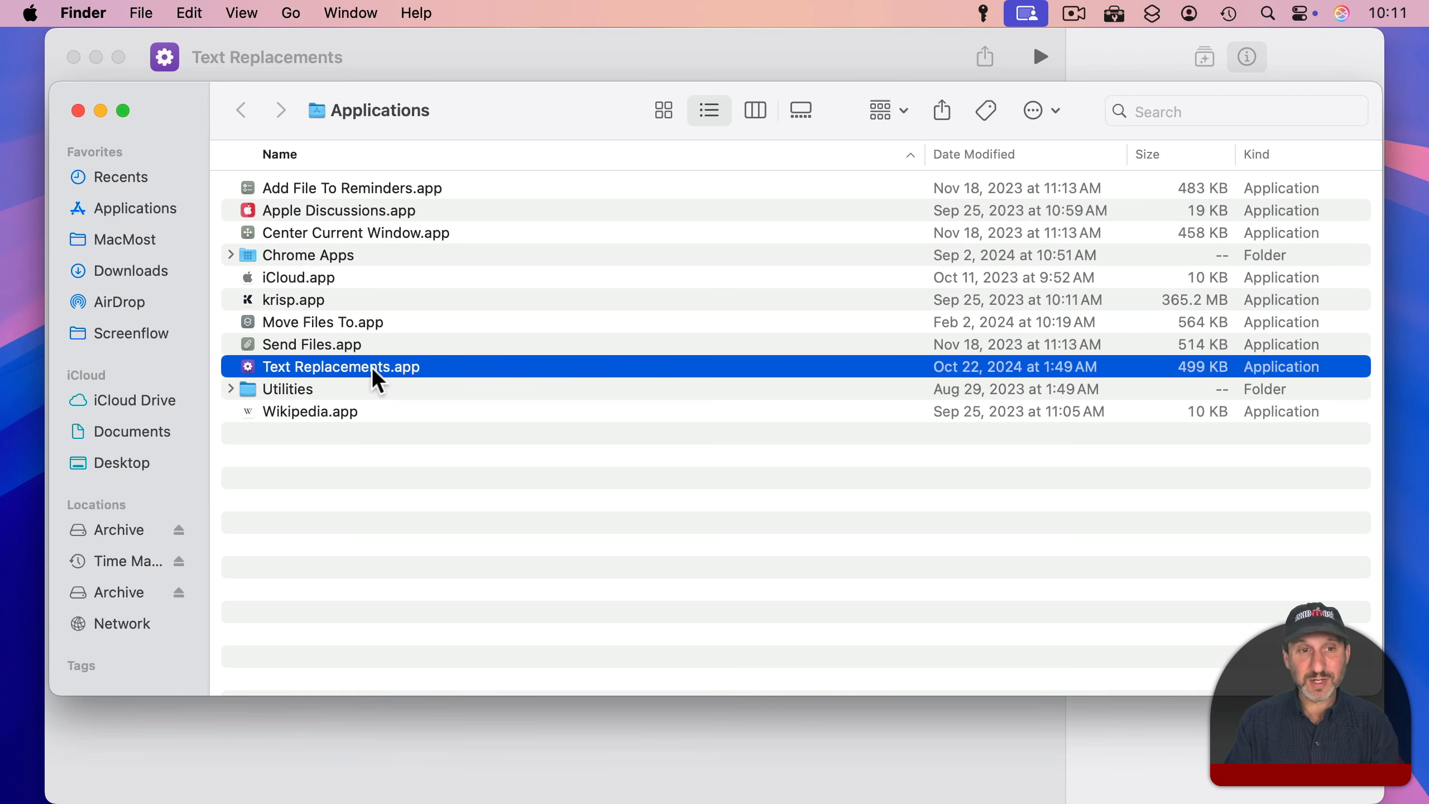
Step: Launch Text Replacements.app from Finder, and assign ⌃⌥⌘R as the Text Replacements shortcut's run key combination in Shortcuts
double_click(283, 371)
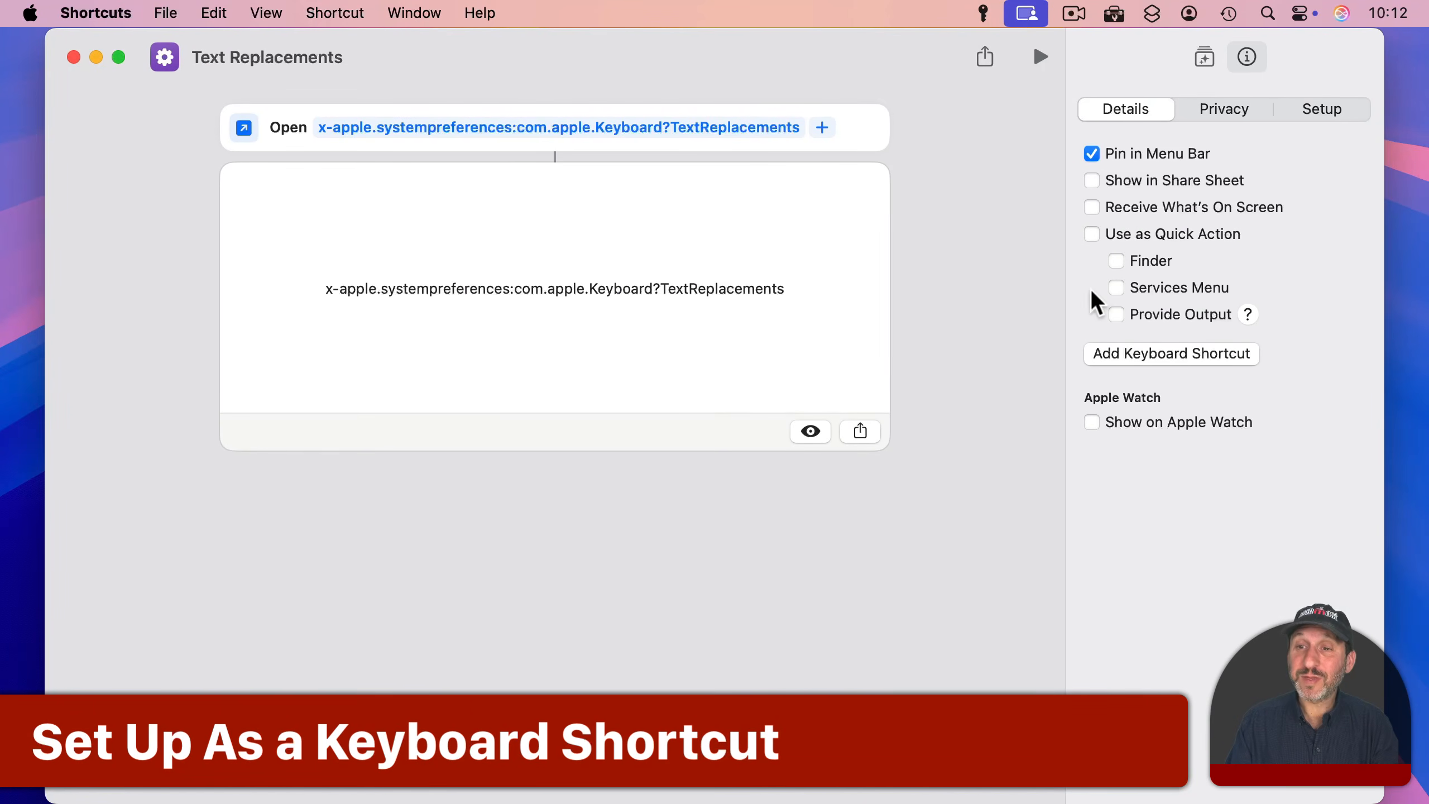
click(1109, 354)
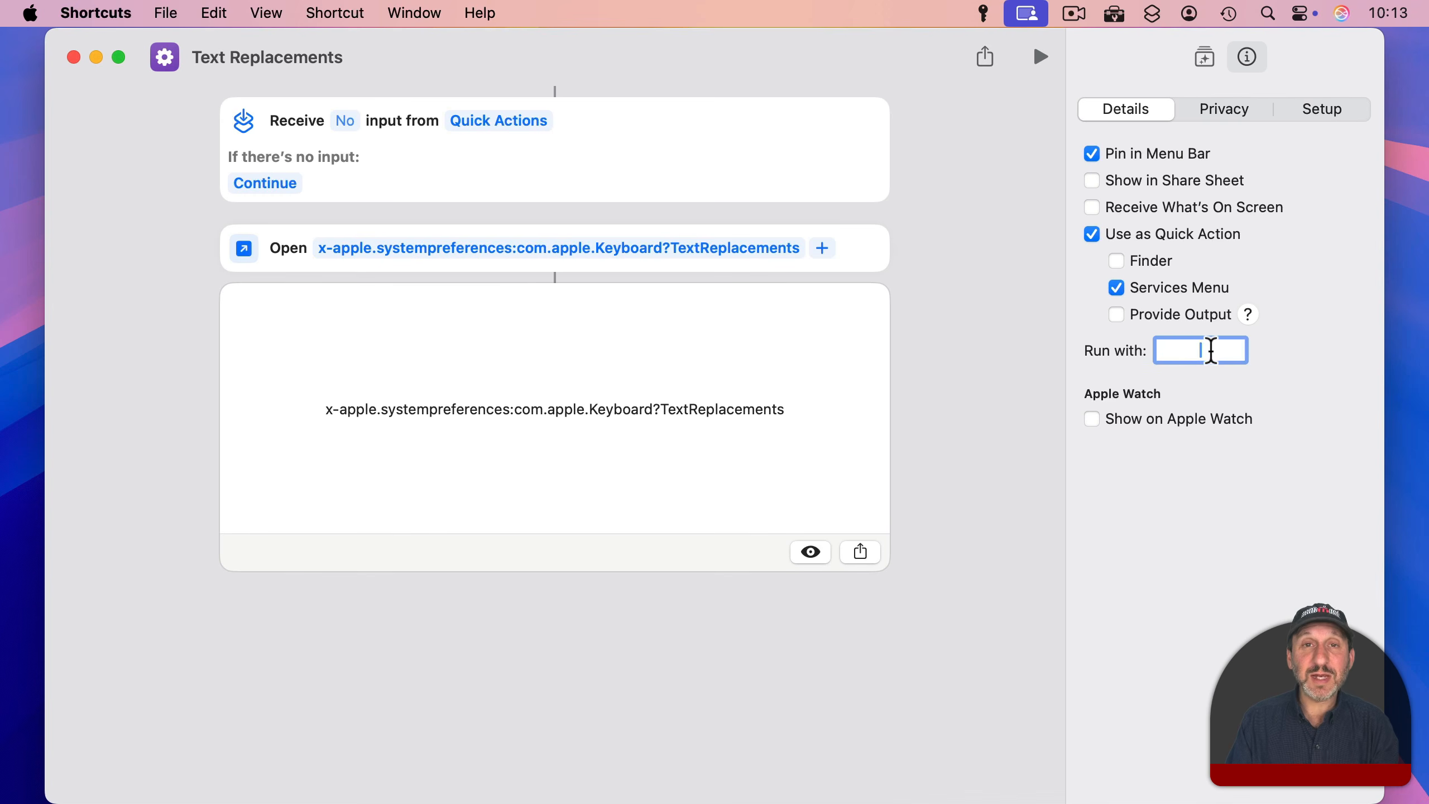
key(ctrl+alt+super+r)
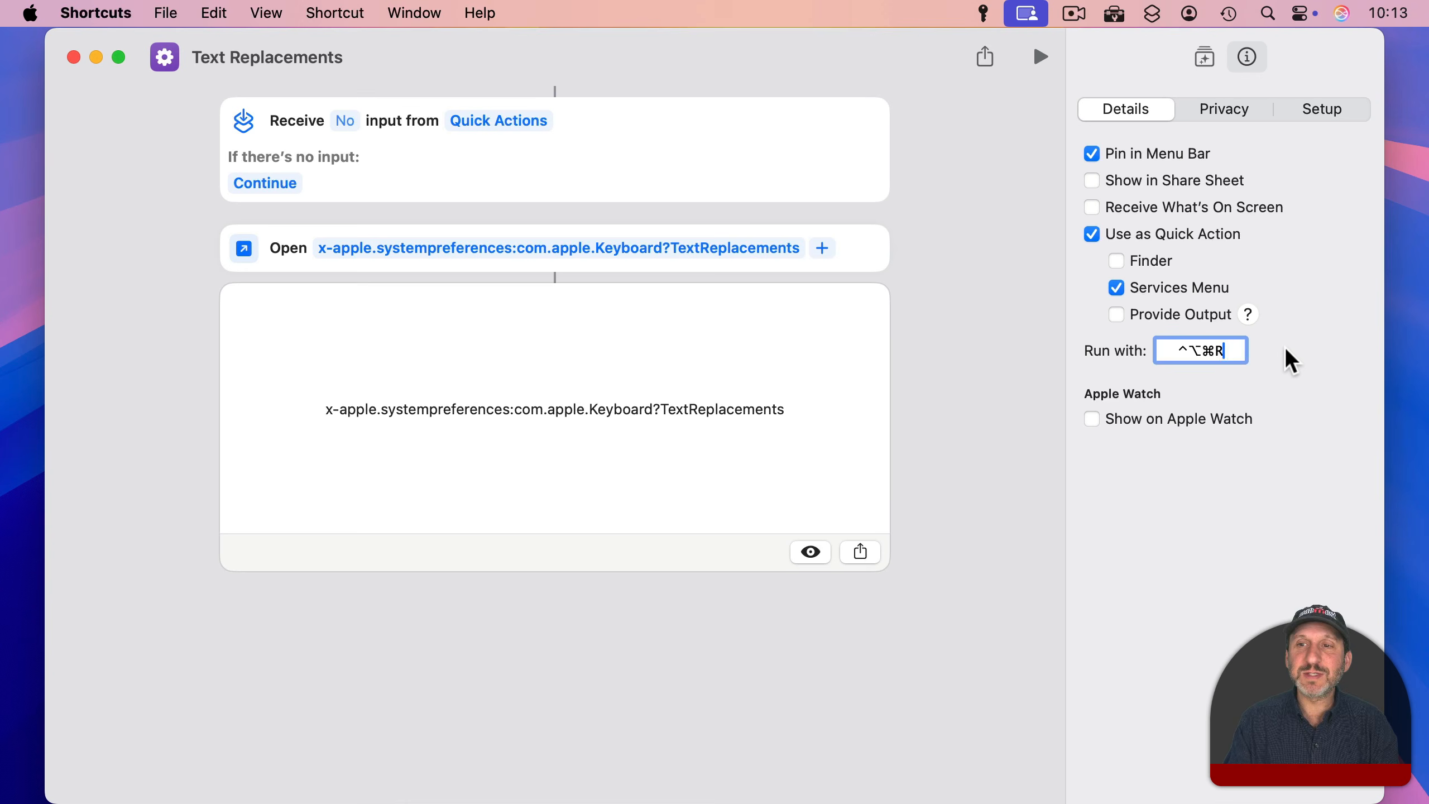
key(Return)
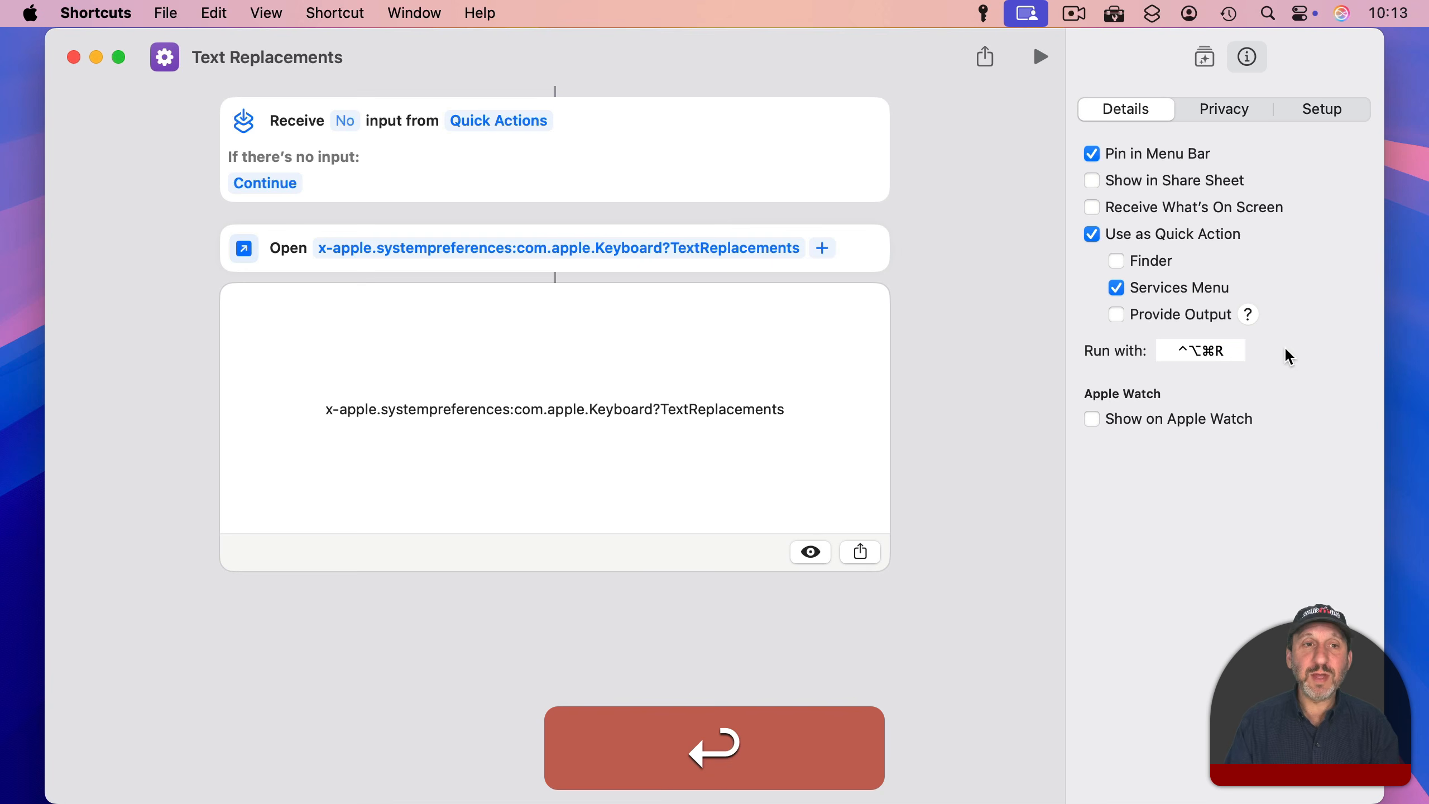
Step: Quit Shortcuts, switch to Notes, and run Text Replacements from there with its assigned key combination
key(super+q)
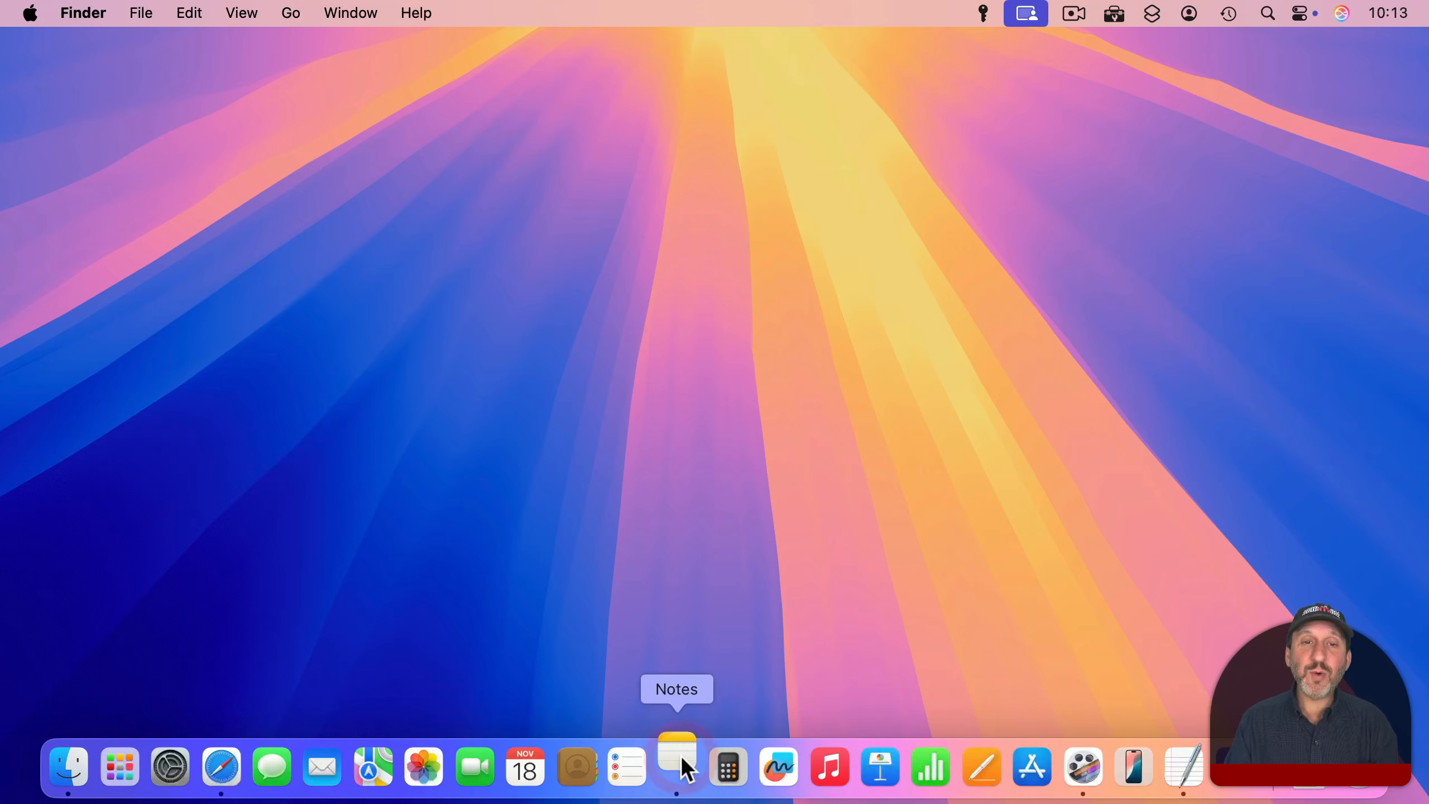
click(680, 755)
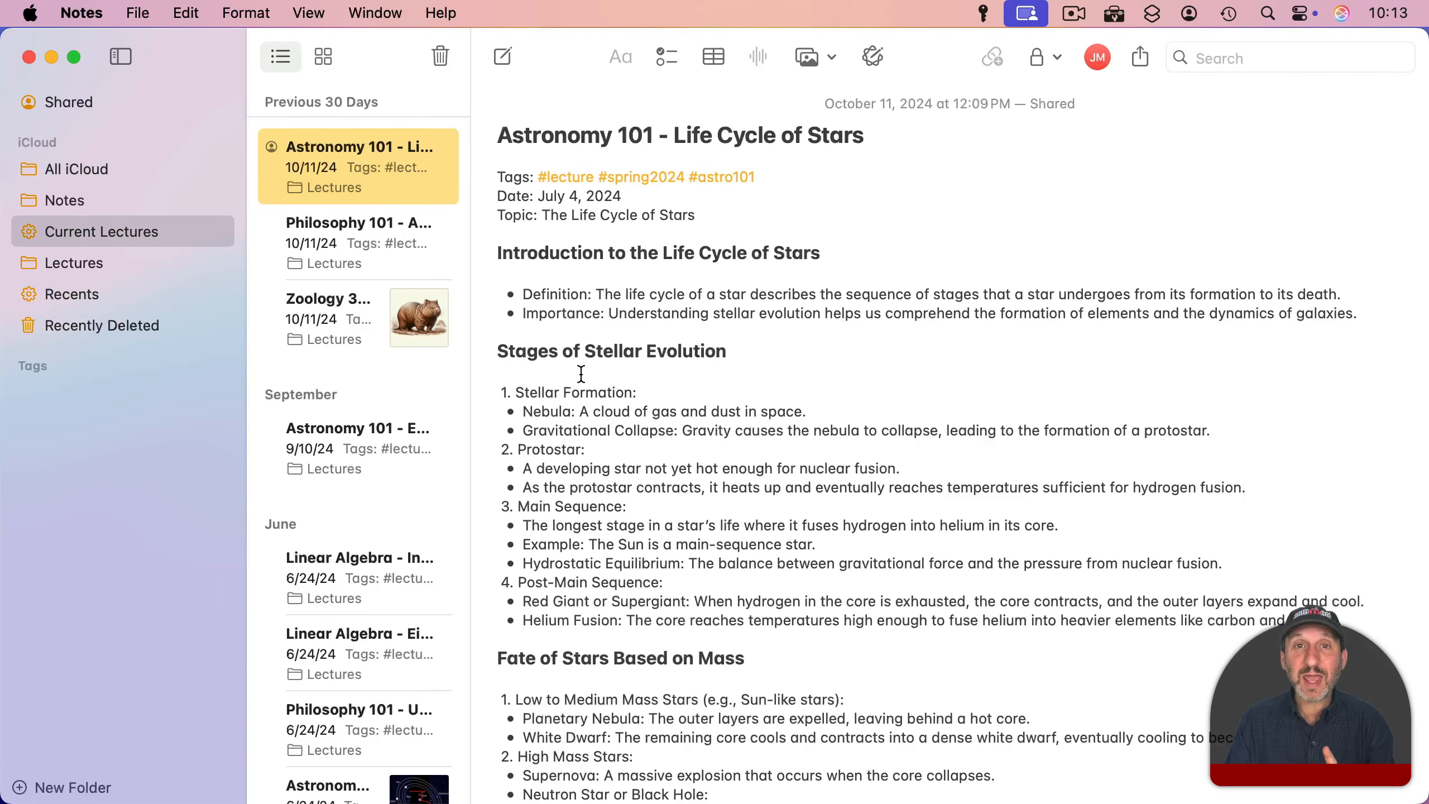
key(ctrl+alt)
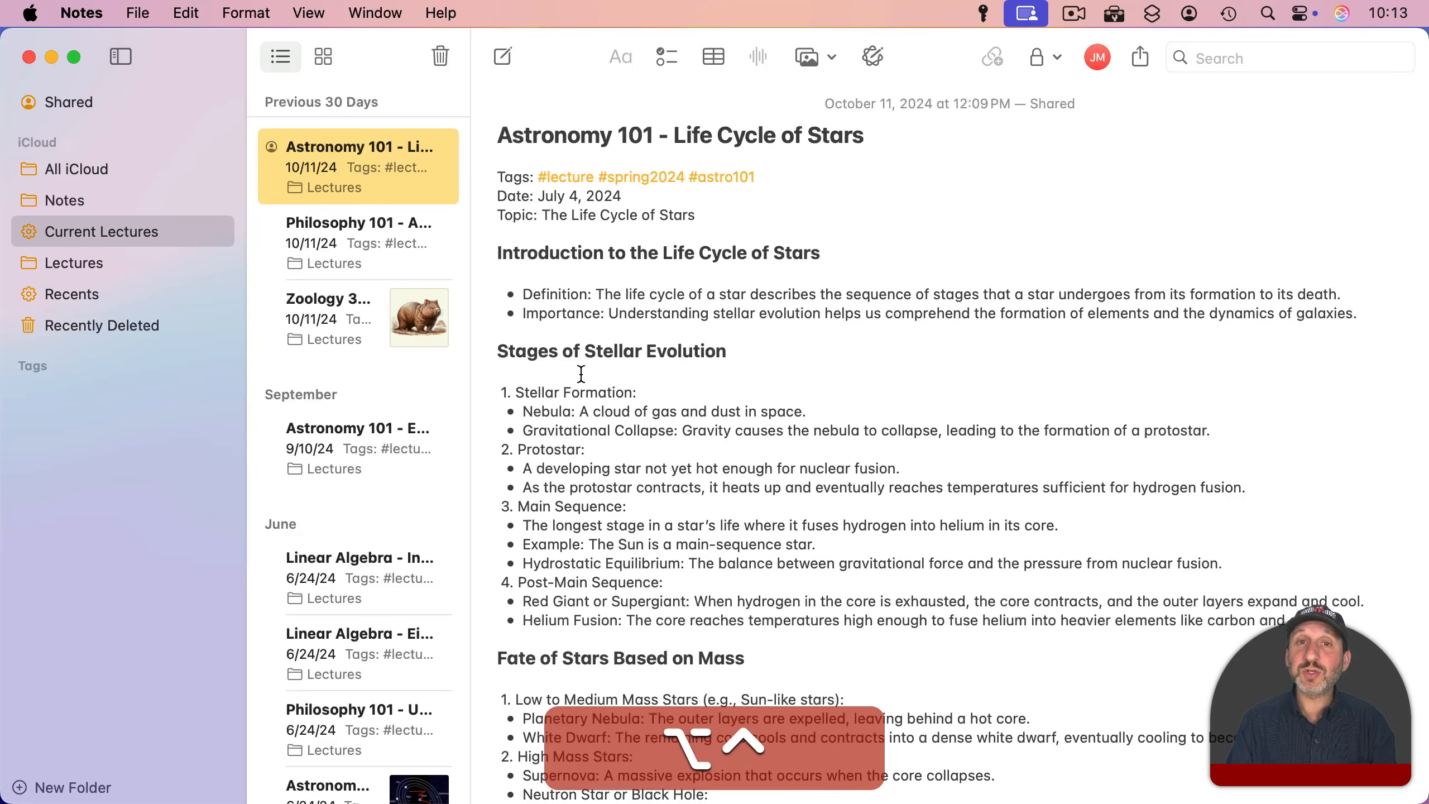
key(super)
key(ctrl+alt+super+r)
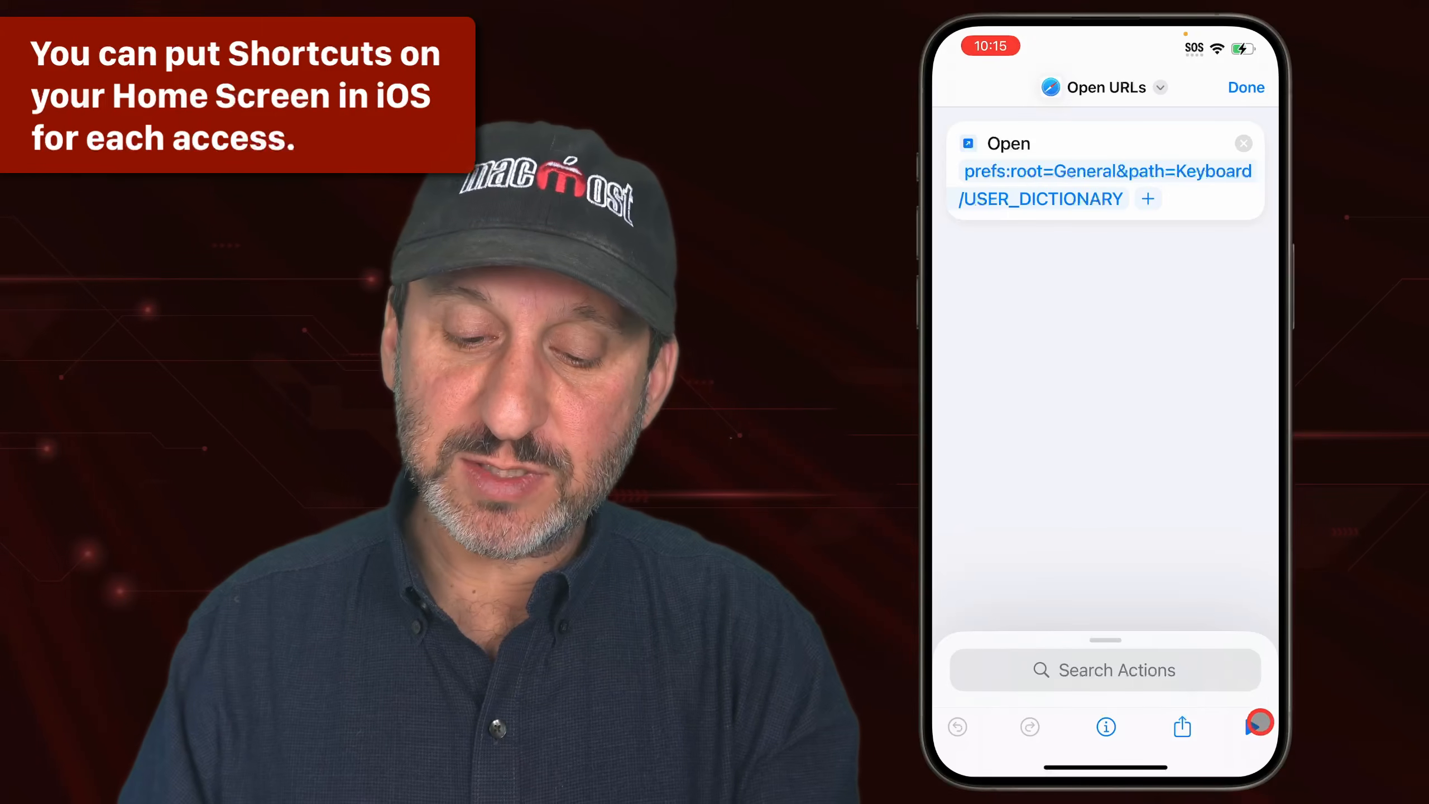
Step: Run the iPhone's Open URLs shortcut for prefs:root=General&path=Keyboard/USER_DICTIONARY
click(1259, 723)
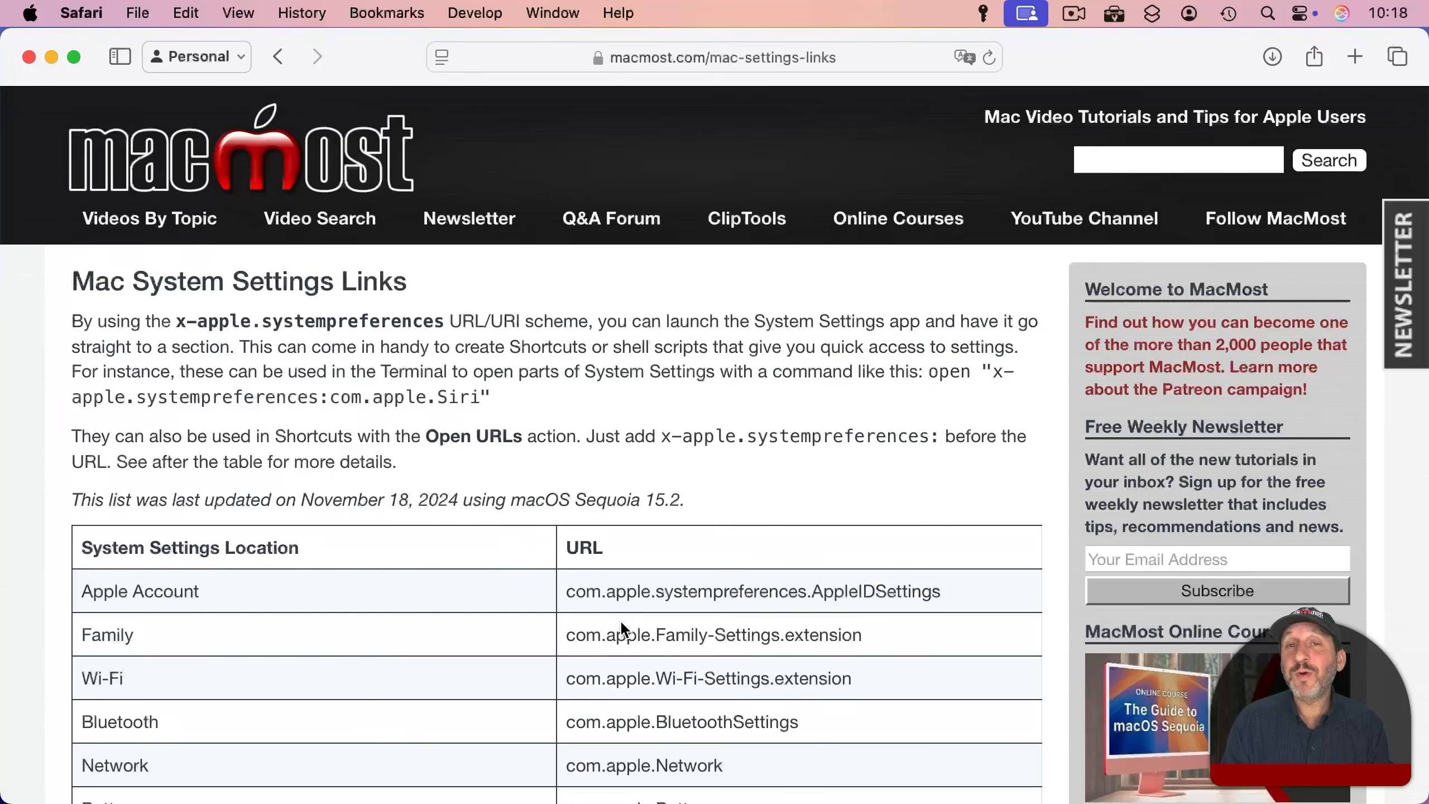
Step: Open the linked list of iOS and iPadOS settings URLs at the end of the Mac System Settings Links page in Safari
scroll(622, 624, down, 20)
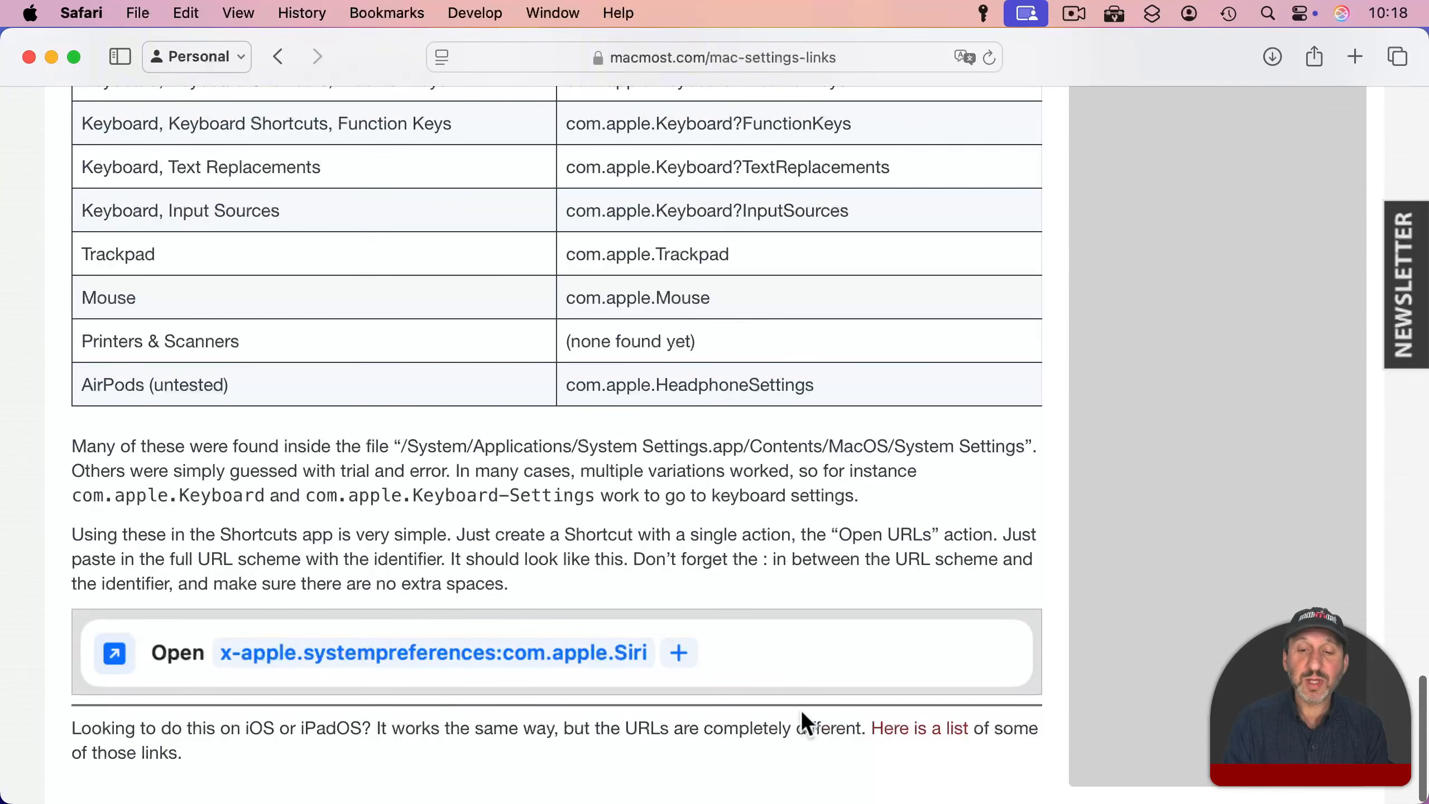
click(926, 730)
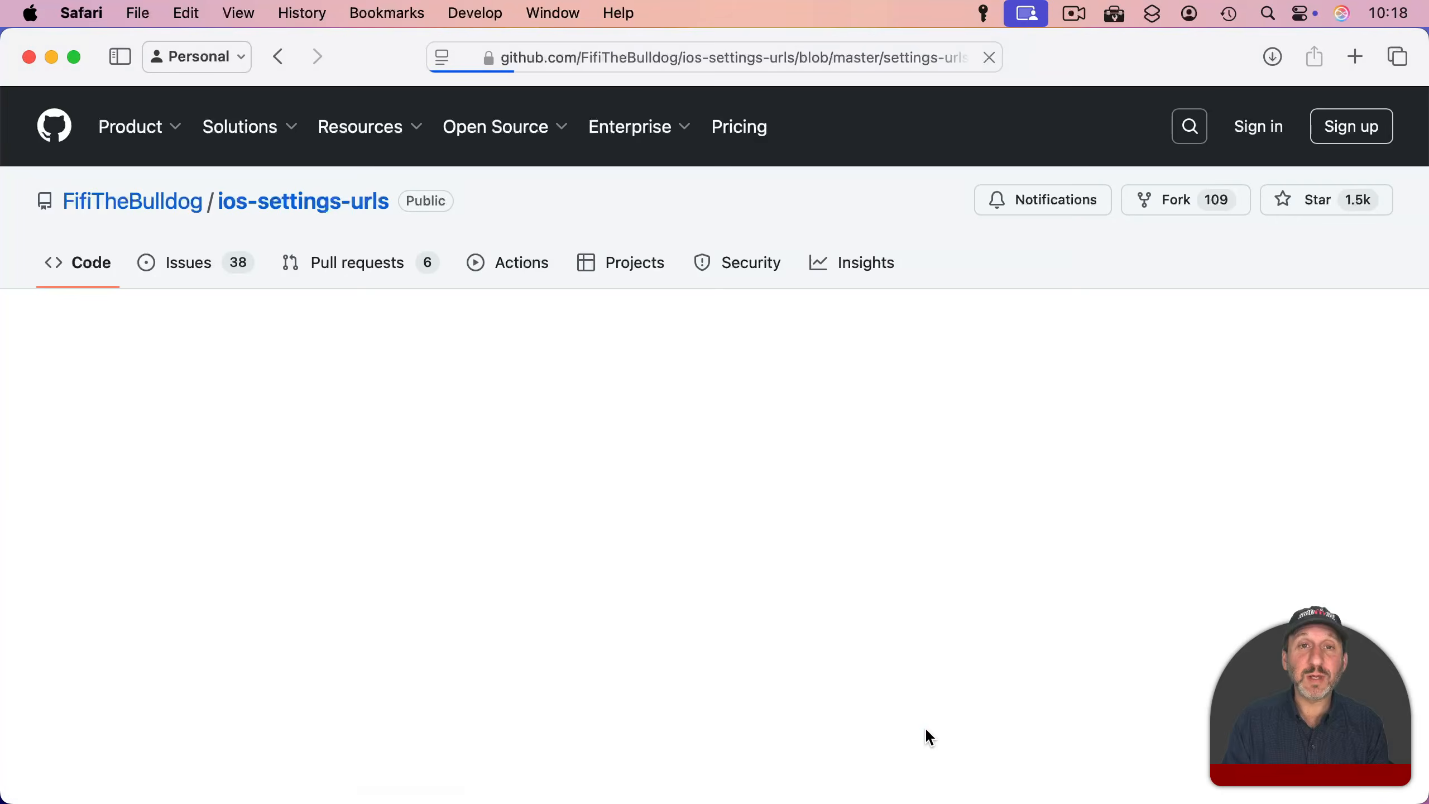